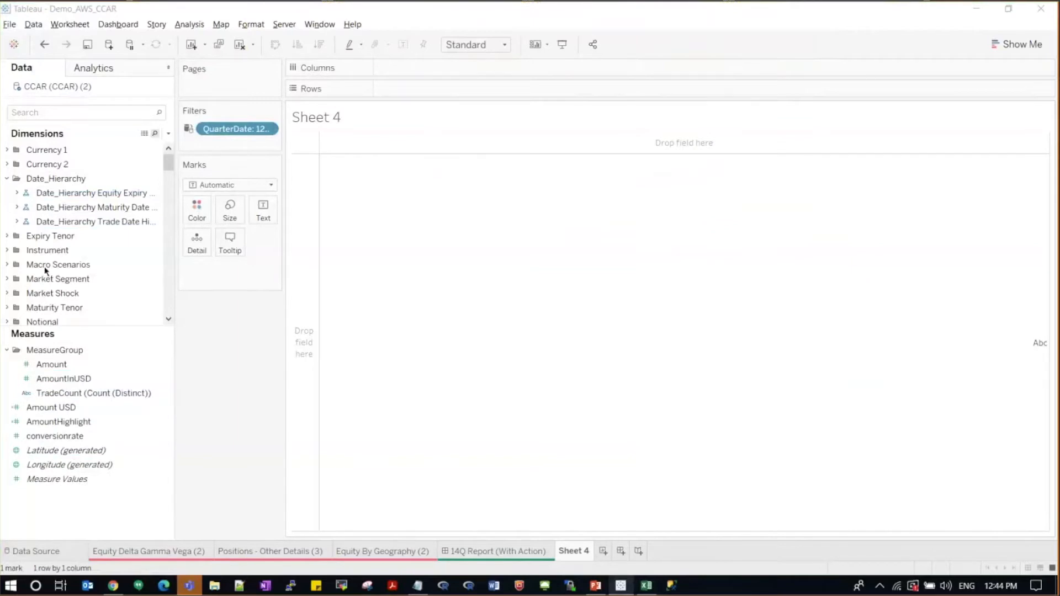
Step: Browse the data pane, pointing out the AmountInUSD measure and the trade and maturity date hierarchies
{"action": "scroll", "coordinate": [37, 307], "scroll_direction": "down", "scroll_amount": 3}
{"action": "scroll", "coordinate": [37, 307], "scroll_direction": "up", "scroll_amount": 3}
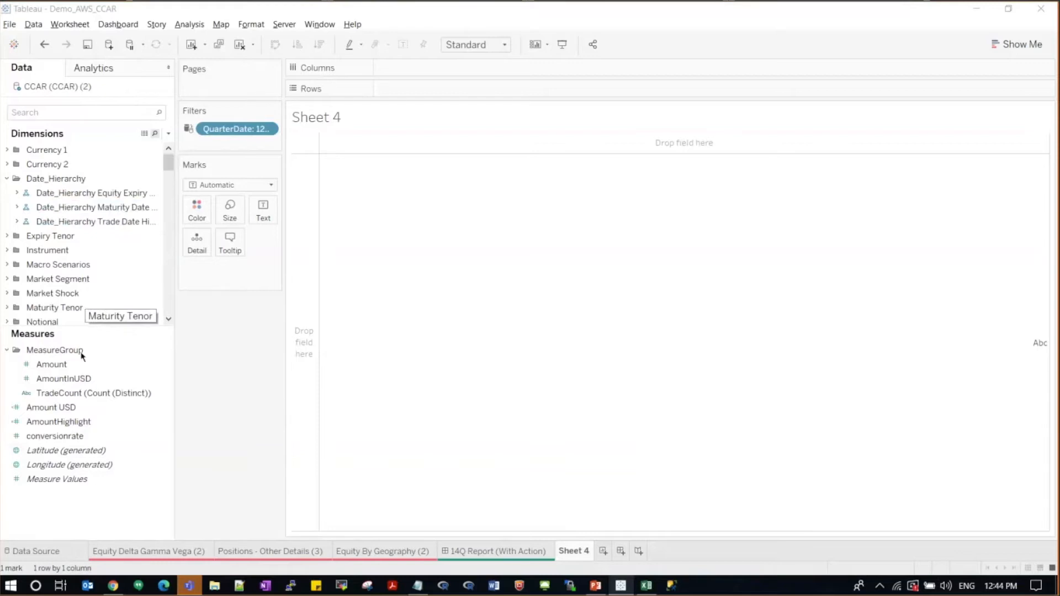
{"action": "left_click", "coordinate": [81, 378]}
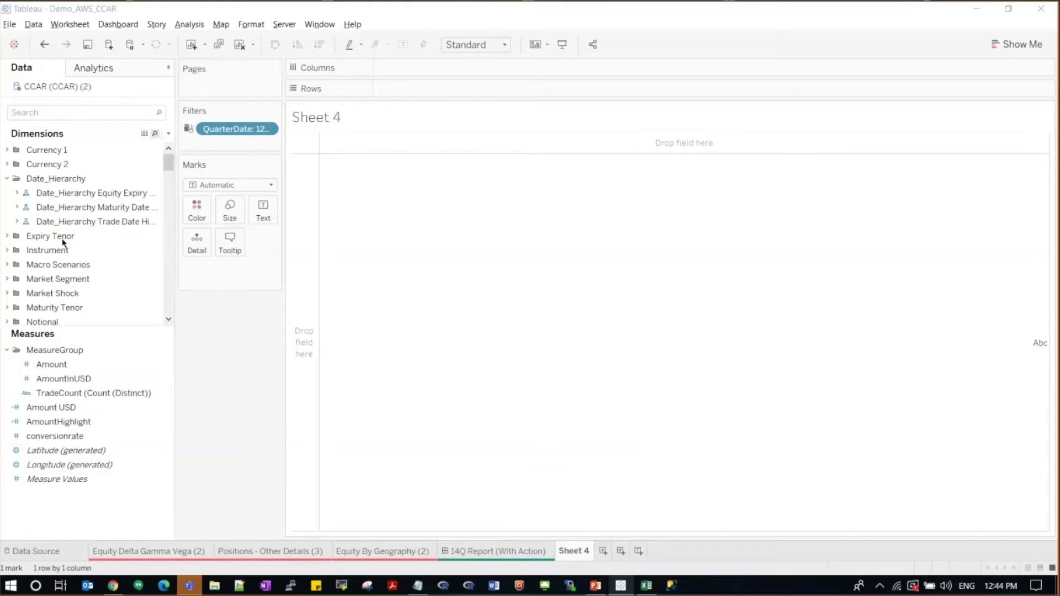
{"action": "left_click", "coordinate": [63, 221]}
{"action": "left_click", "coordinate": [62, 213]}
{"action": "scroll", "coordinate": [54, 279], "scroll_direction": "down", "scroll_amount": 1}
{"action": "scroll", "coordinate": [54, 279], "scroll_direction": "down", "scroll_amount": 3}
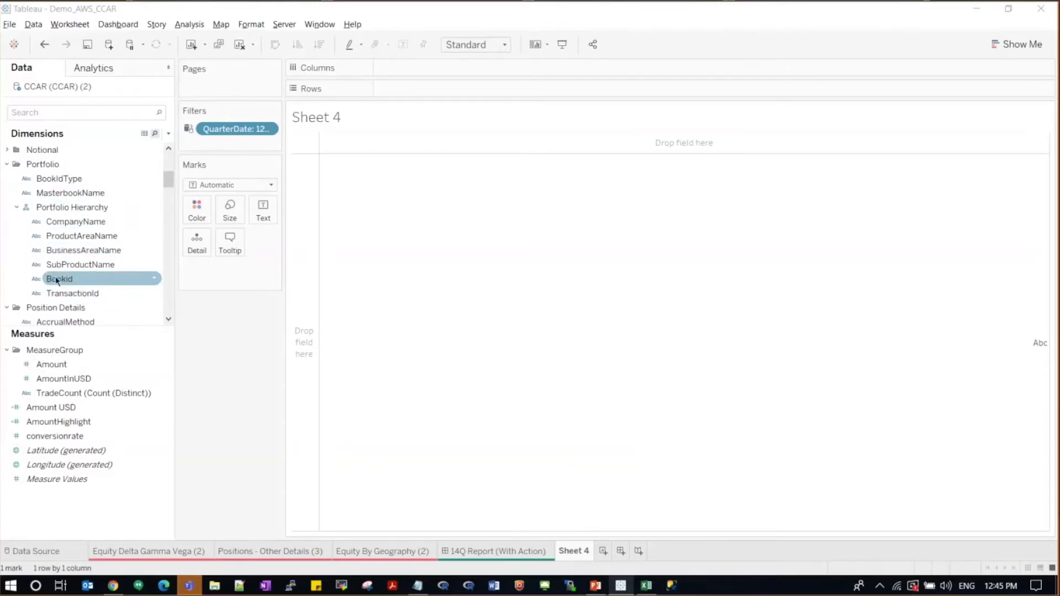
{"action": "scroll", "coordinate": [46, 303], "scroll_direction": "down", "scroll_amount": 3}
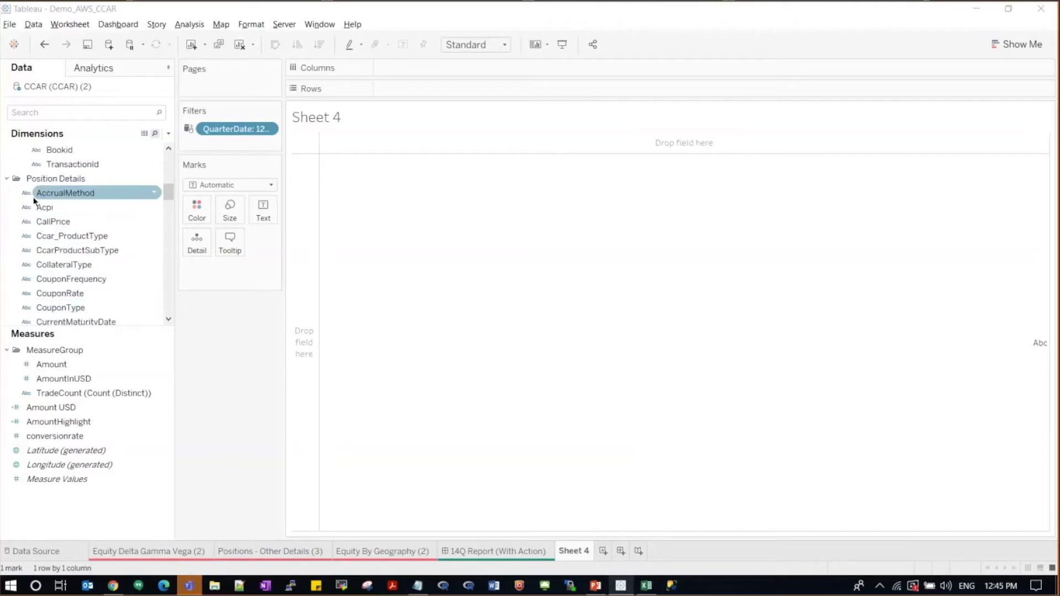
{"action": "scroll", "coordinate": [38, 237], "scroll_direction": "down", "scroll_amount": 3}
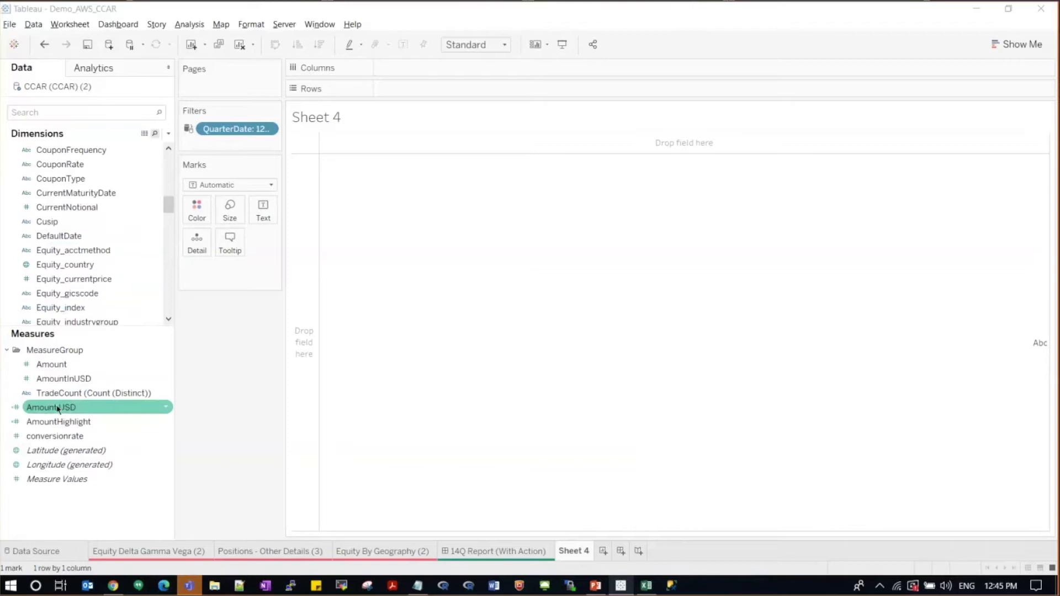
Step: Add Amount USD to the view as a Text mark showing the total 8,616,310,217
{"action": "left_click_drag", "start_coordinate": [58, 409], "coordinate": [388, 317]}
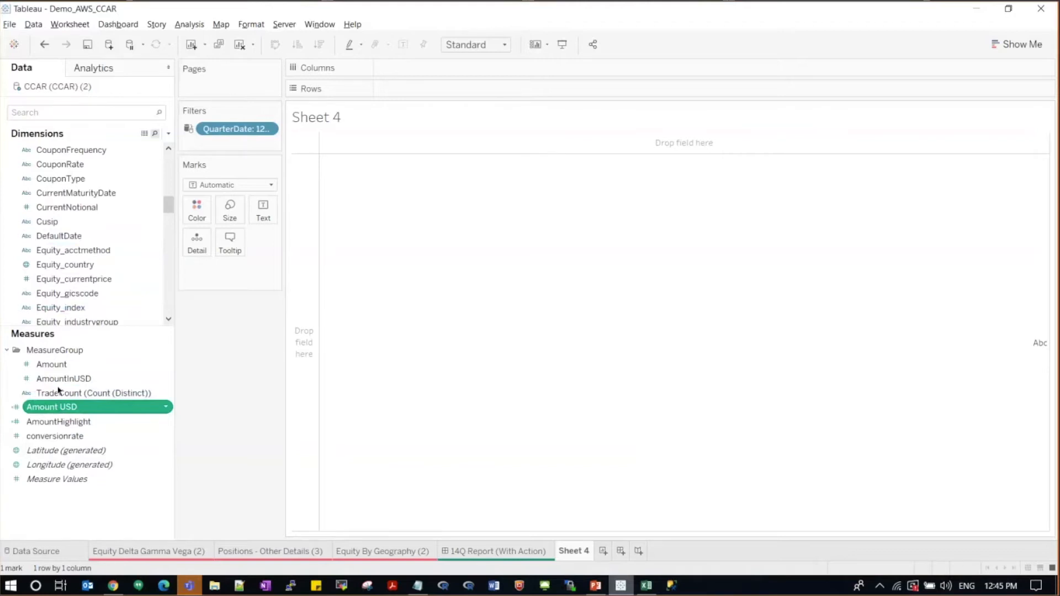
{"action": "double_click", "coordinate": [48, 409]}
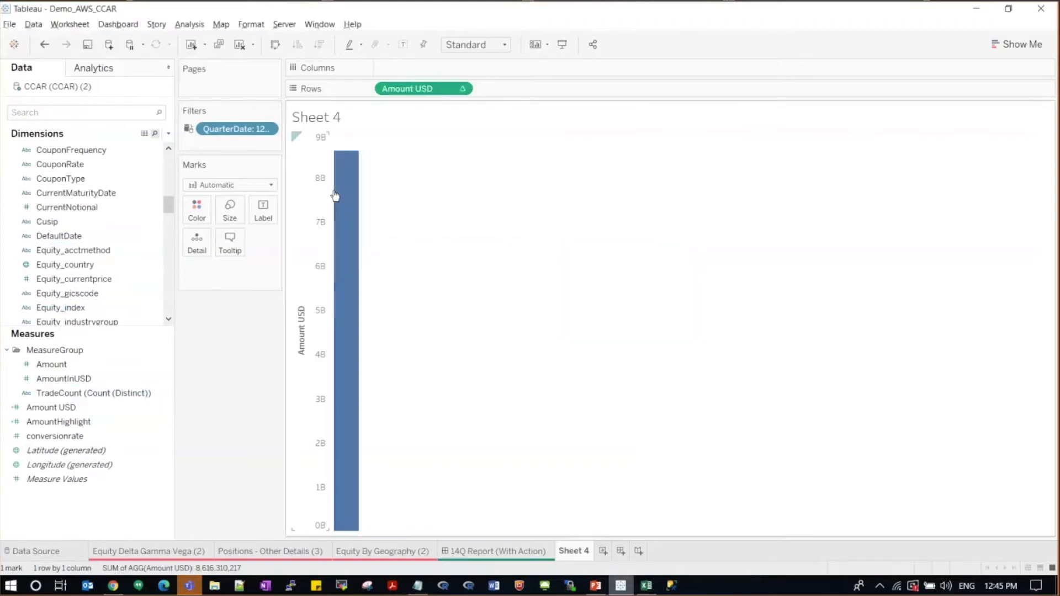
{"action": "left_click_drag", "start_coordinate": [418, 86], "coordinate": [187, 287]}
{"action": "left_click", "coordinate": [192, 270]}
{"action": "left_click", "coordinate": [201, 299]}
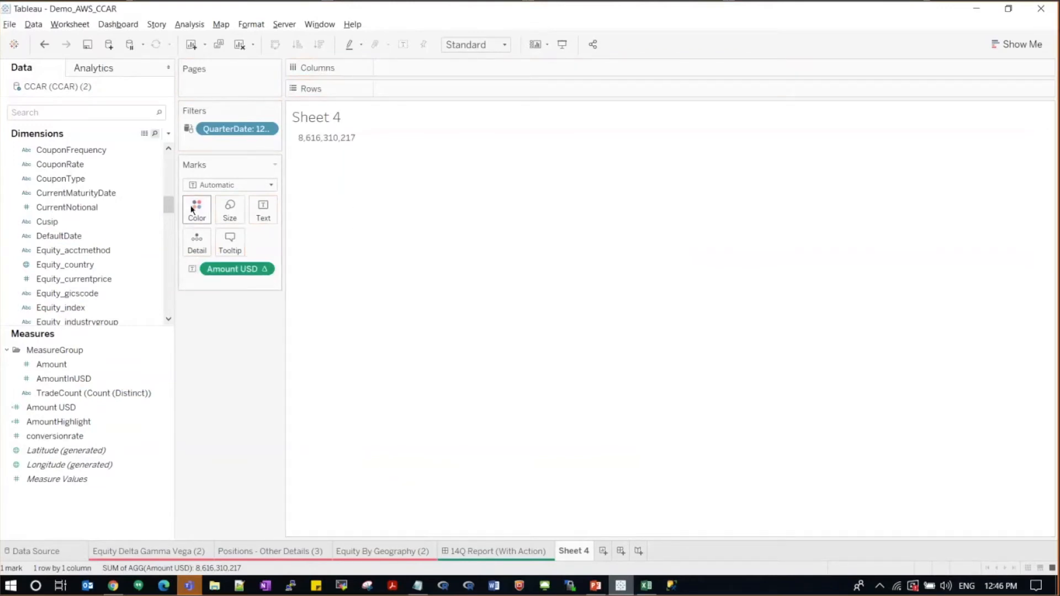
Step: Place the Portfolio Hierarchy's CompanyName level on Rows to list the total by company
{"action": "scroll", "coordinate": [168, 200], "scroll_direction": "up", "scroll_amount": 5}
{"action": "scroll", "coordinate": [168, 187], "scroll_direction": "up", "scroll_amount": 3}
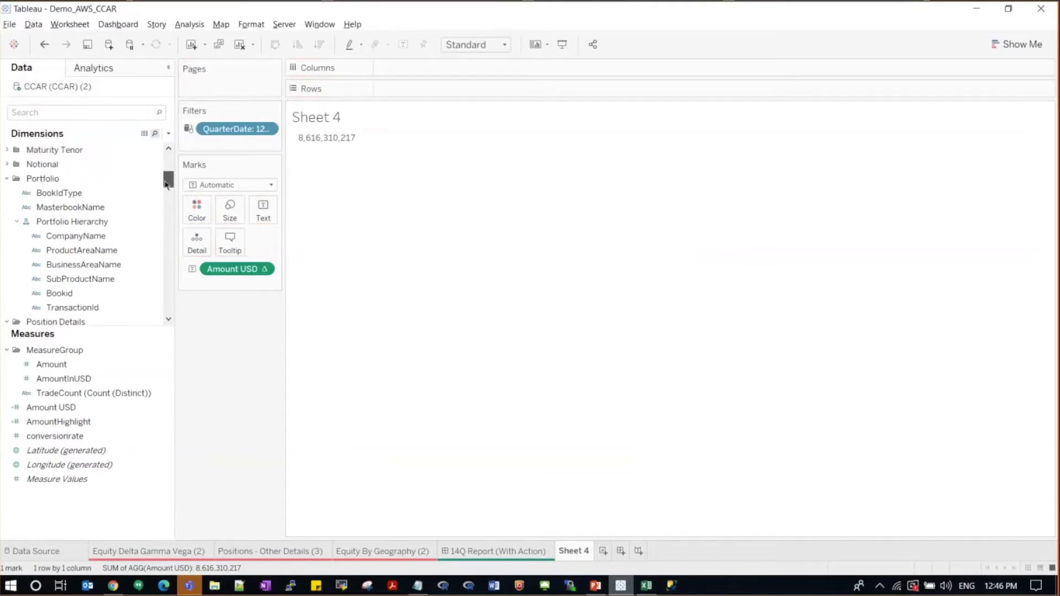
{"action": "left_click", "coordinate": [120, 227]}
{"action": "left_click", "coordinate": [107, 237]}
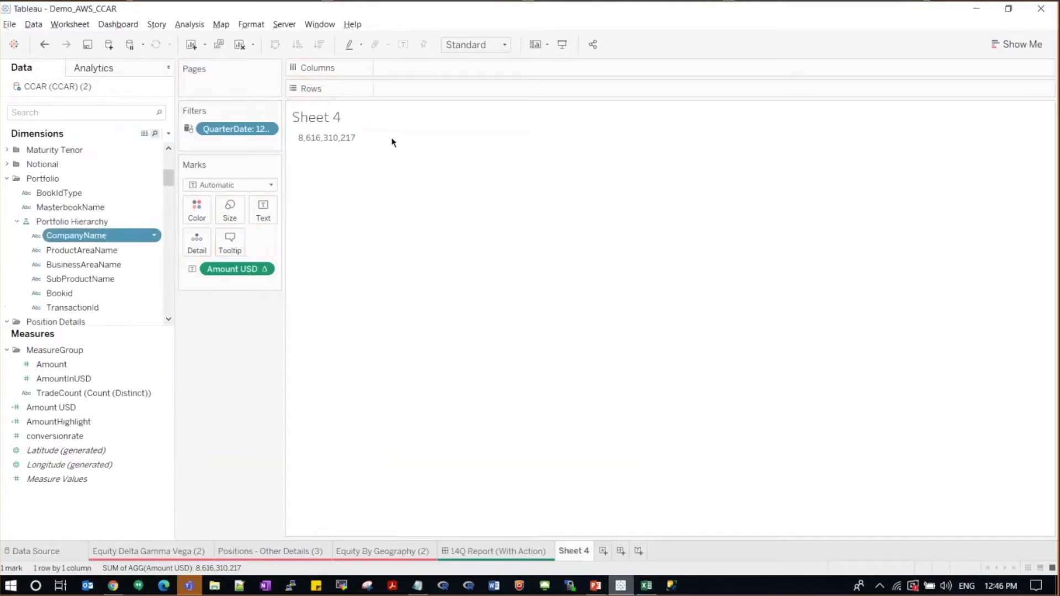
{"action": "left_click_drag", "start_coordinate": [392, 143], "coordinate": [390, 141]}
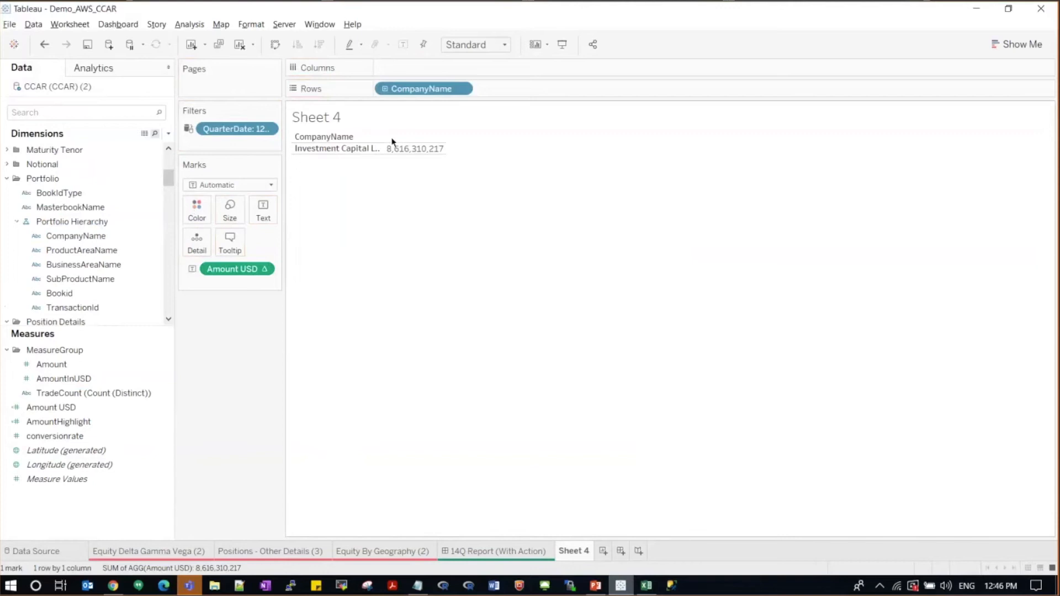
Step: Drill the hierarchy from CompanyName through ProductAreaName and BusinessAreaName down to SubProductName, giving 25 rows
{"action": "left_click", "coordinate": [385, 89]}
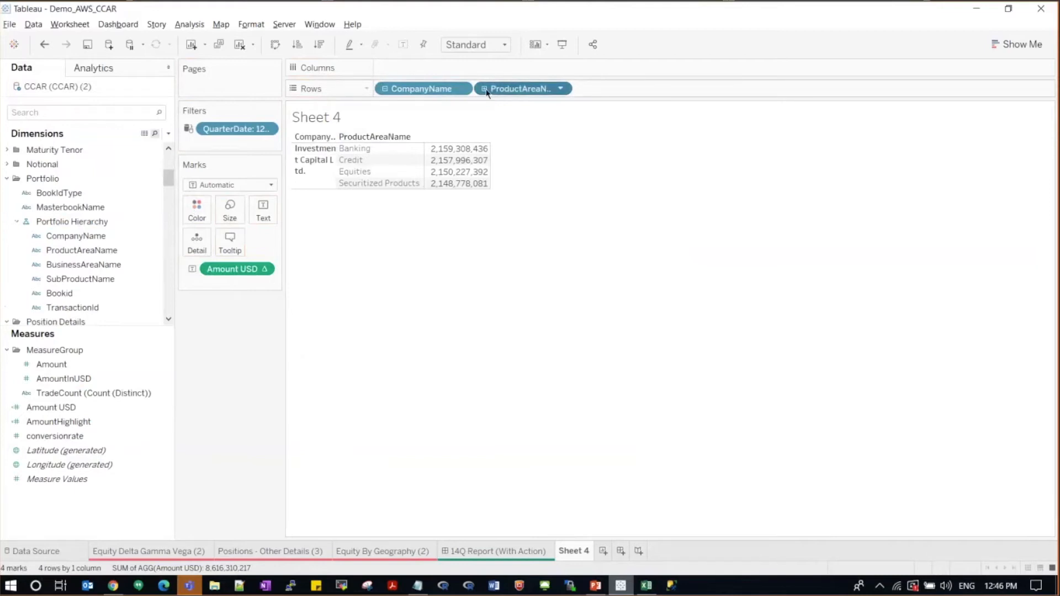
{"action": "left_click", "coordinate": [485, 90]}
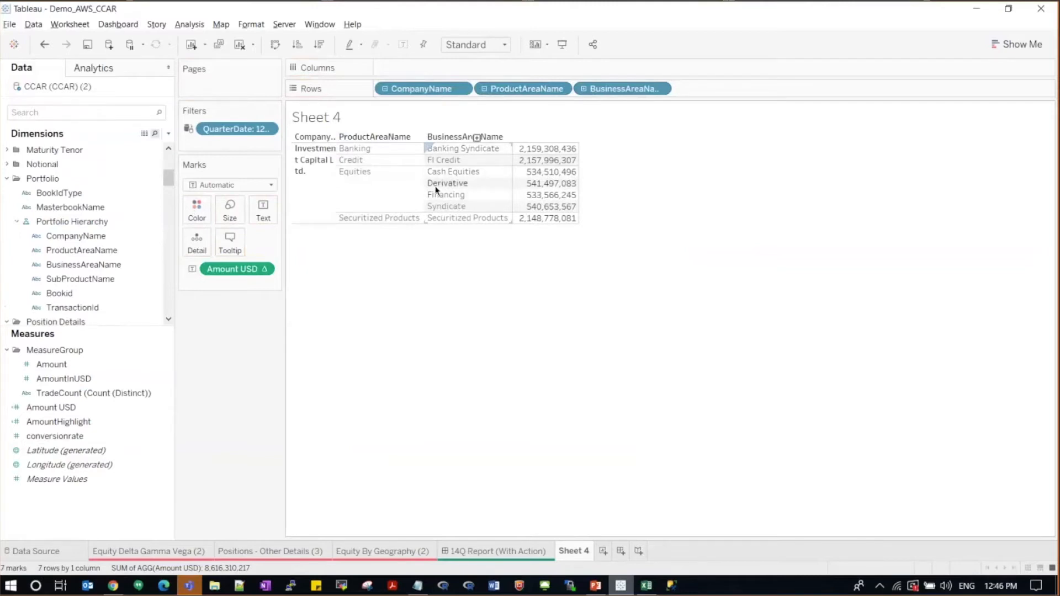
{"action": "double_click", "coordinate": [583, 89]}
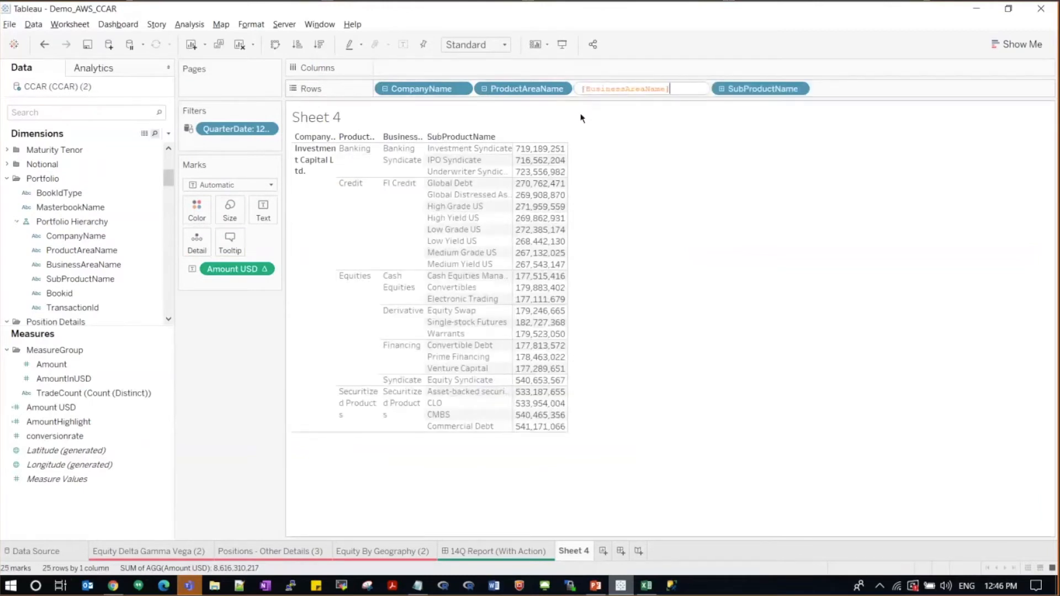
Step: Keep only the Single-stock Futures row in Sheet 4
{"action": "left_click", "coordinate": [480, 325]}
{"action": "right_click", "coordinate": [481, 325]}
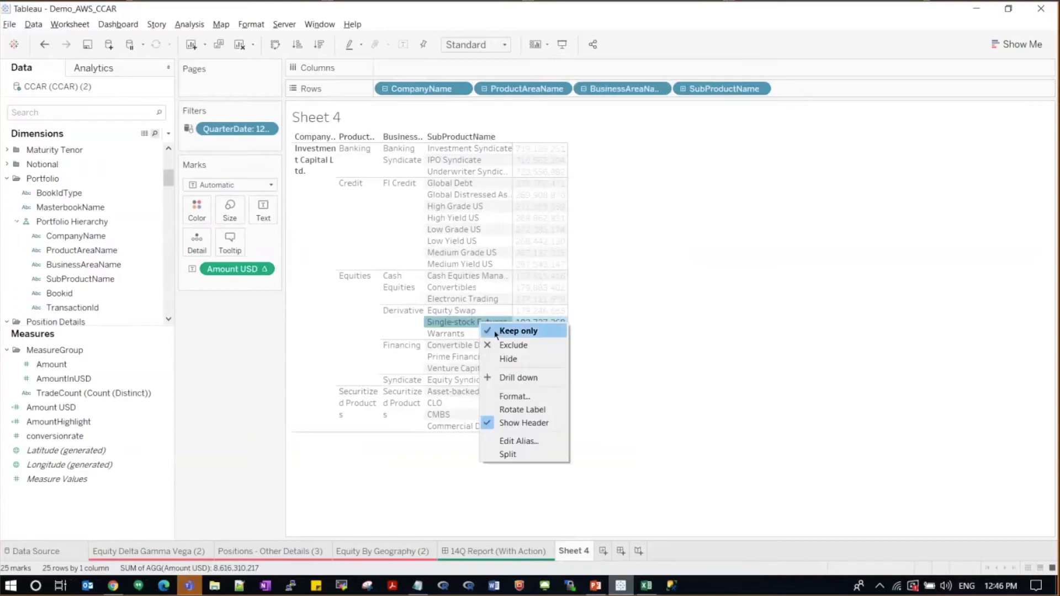
{"action": "left_click", "coordinate": [514, 332]}
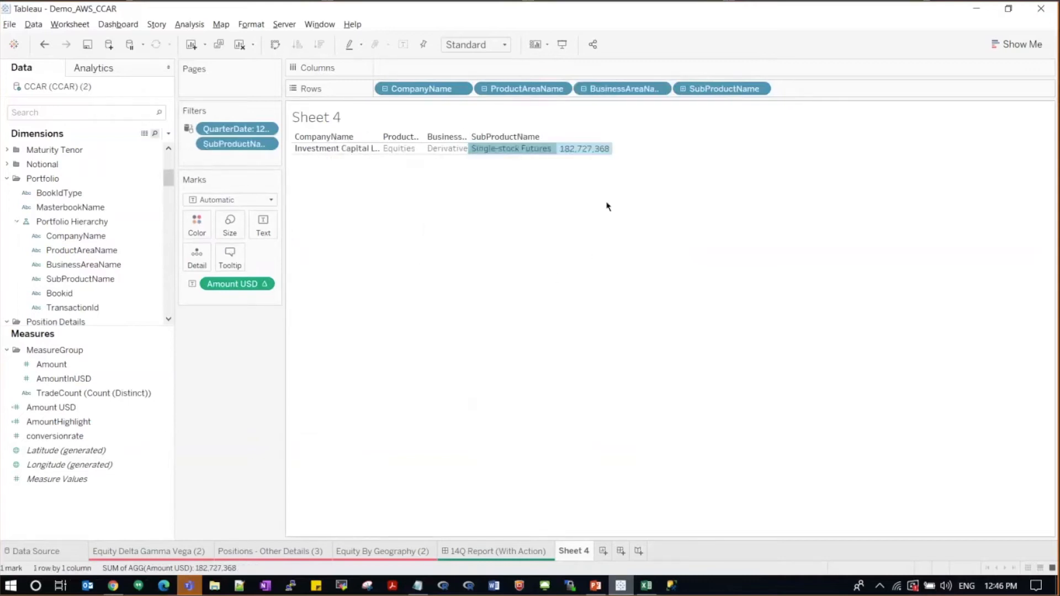
Step: Drill down to Bookid and TransactionId, then open the 14Q Report (With Action) dashboard
{"action": "left_click", "coordinate": [684, 88]}
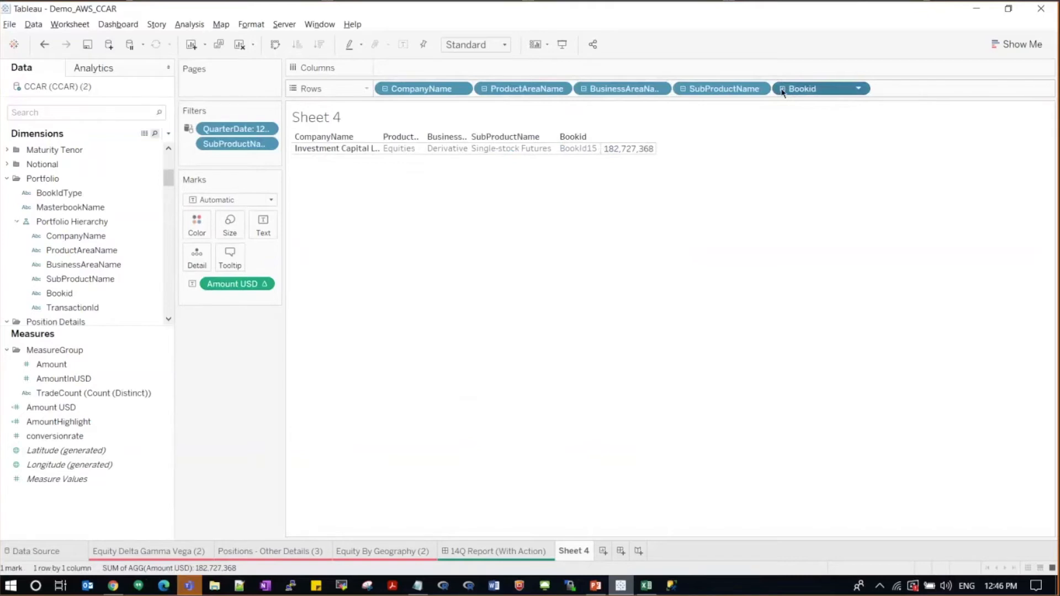
{"action": "left_click", "coordinate": [782, 89]}
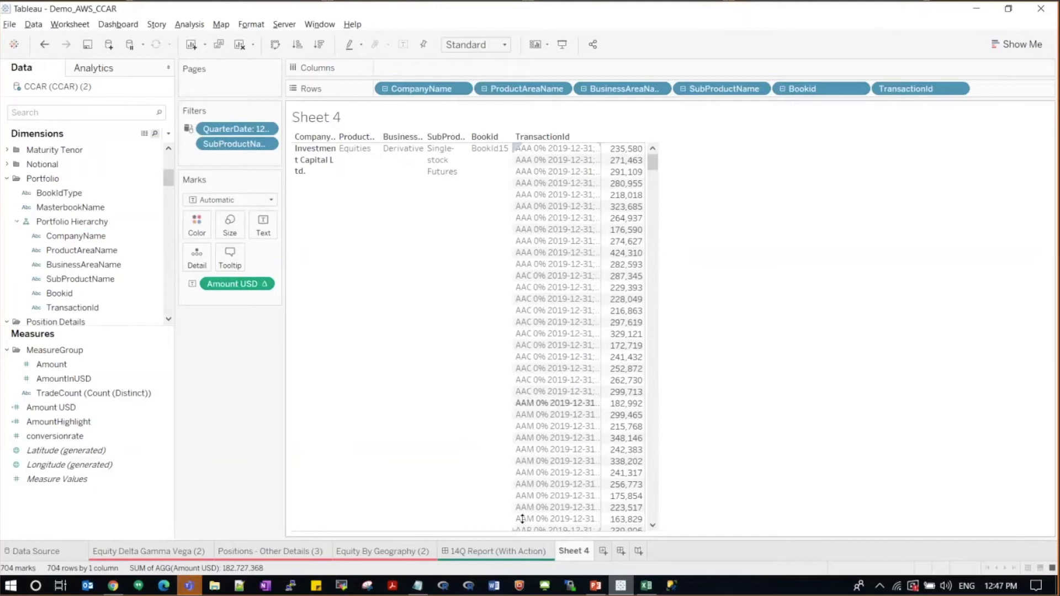
{"action": "left_click", "coordinate": [504, 552]}
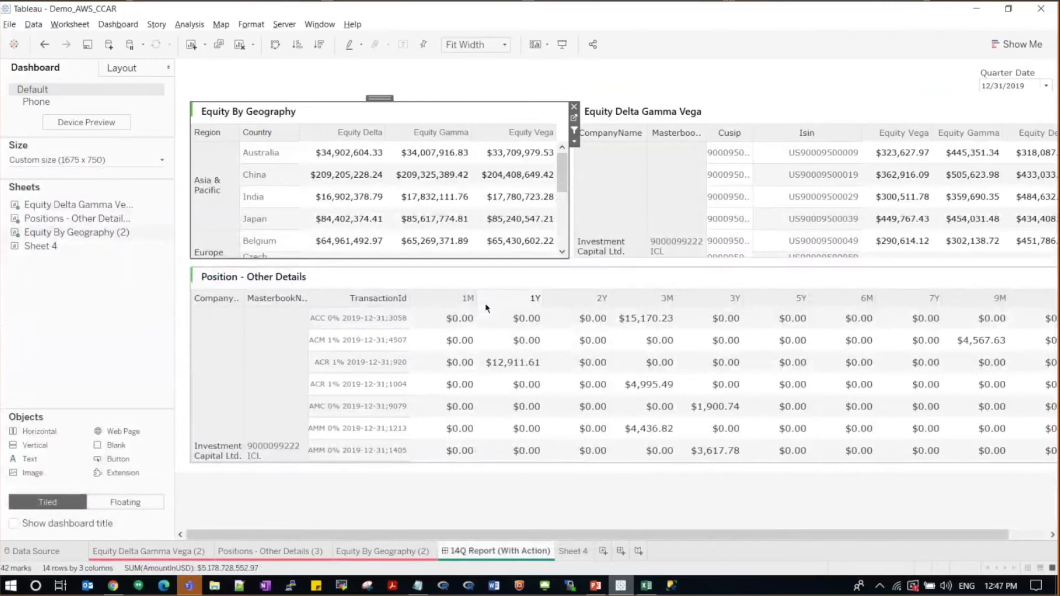
{"action": "left_click", "coordinate": [565, 45]}
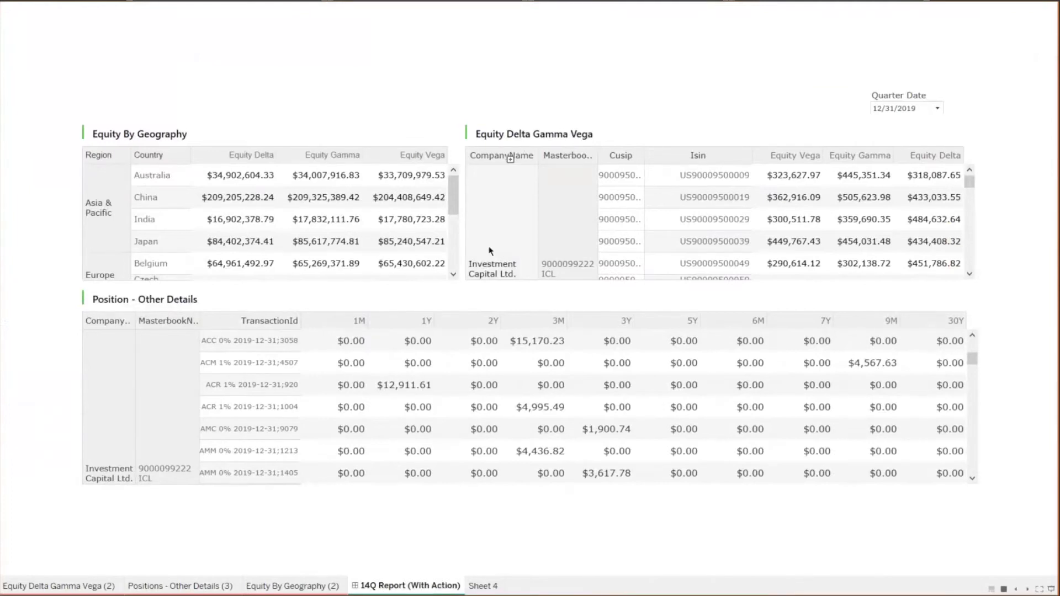
{"action": "mouse_move", "coordinate": [382, 208]}
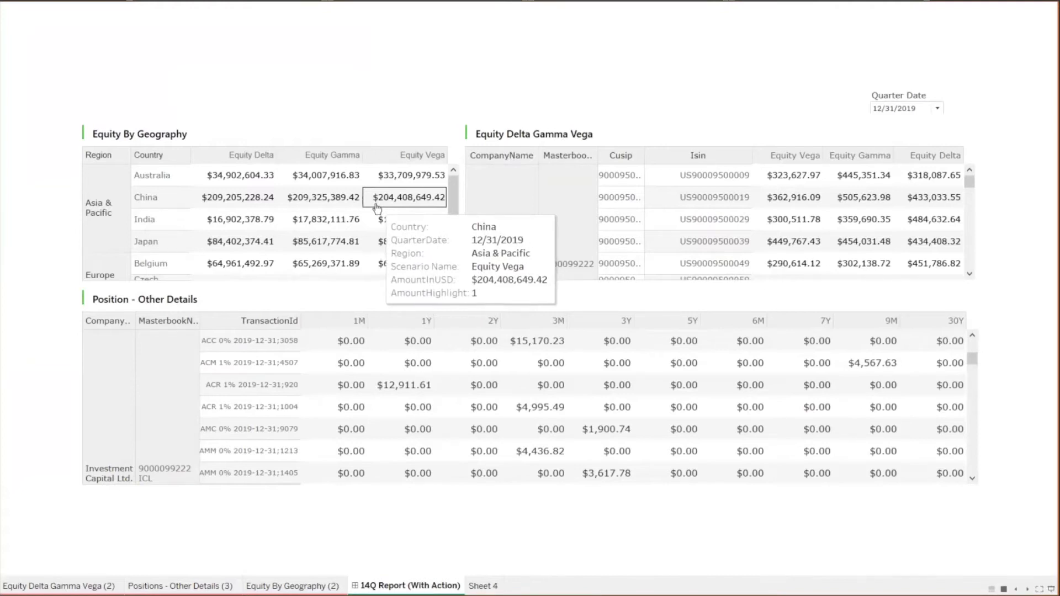
{"action": "left_click", "coordinate": [169, 198]}
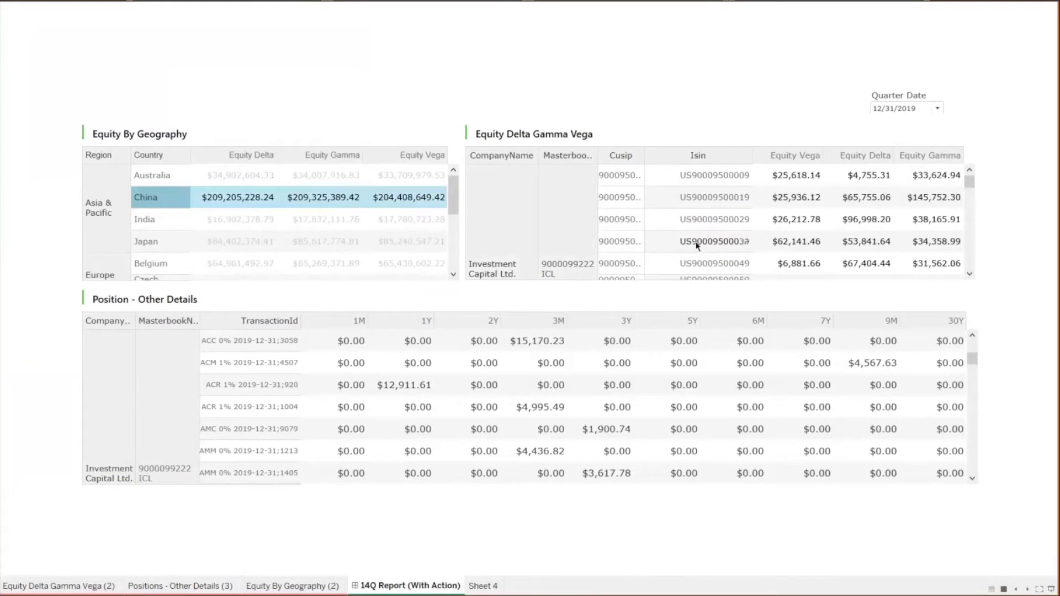
{"action": "mouse_move", "coordinate": [699, 246]}
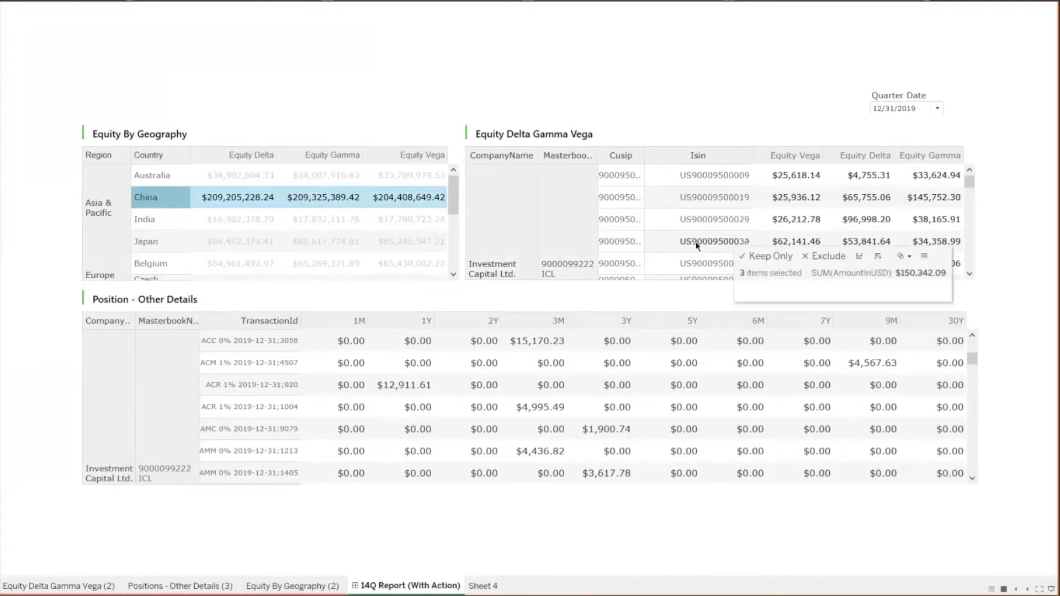
{"action": "left_click", "coordinate": [664, 243]}
{"action": "mouse_move", "coordinate": [407, 351]}
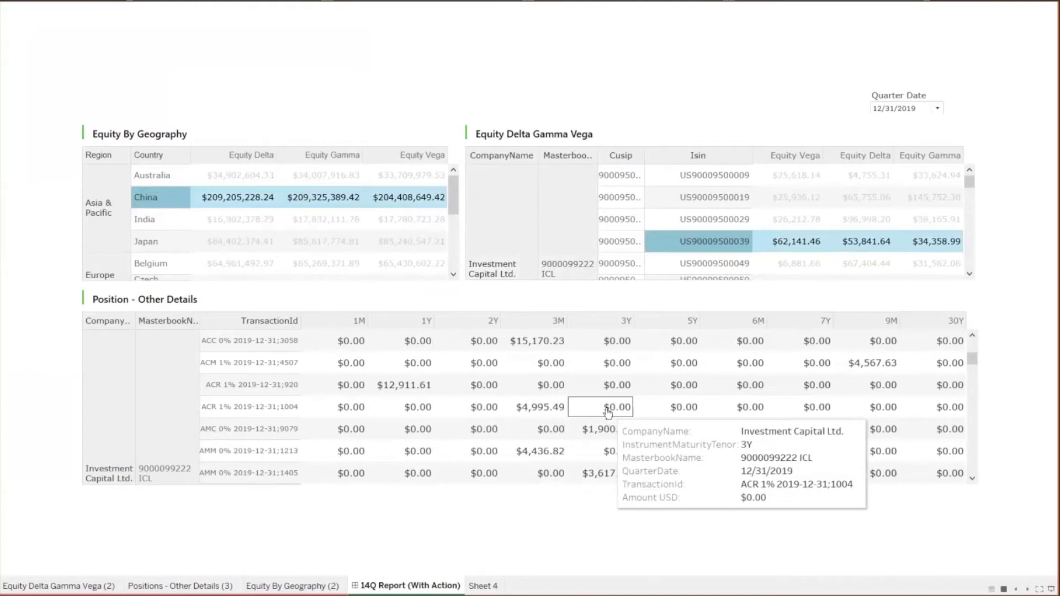
{"action": "scroll", "coordinate": [603, 407], "scroll_direction": "down", "scroll_amount": 5}
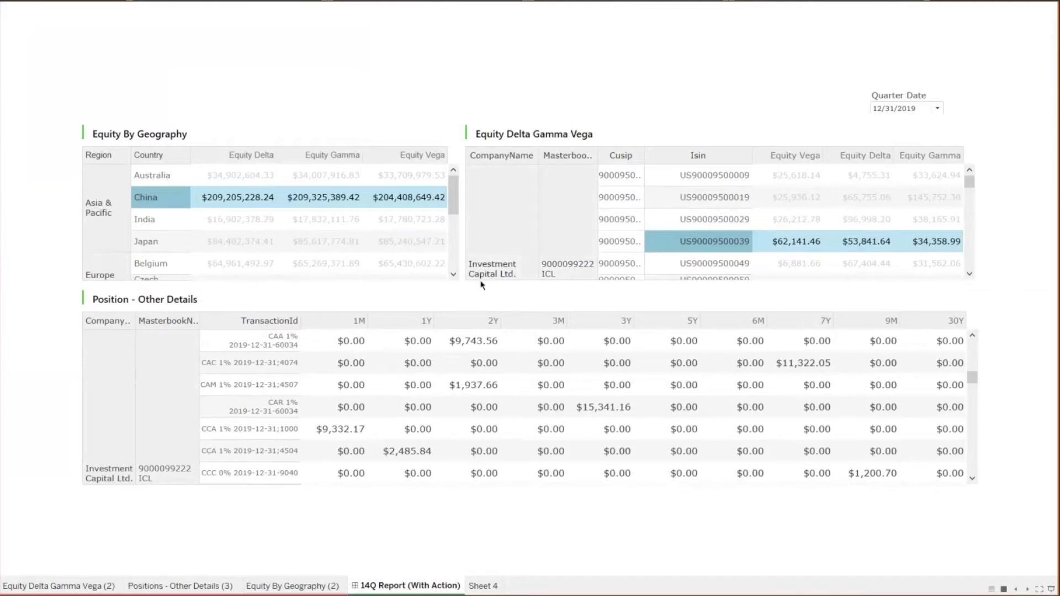
Step: Exit presentation mode and switch to the blank Excel workbook Book1.xlsx
{"action": "key", "text": "Escape"}
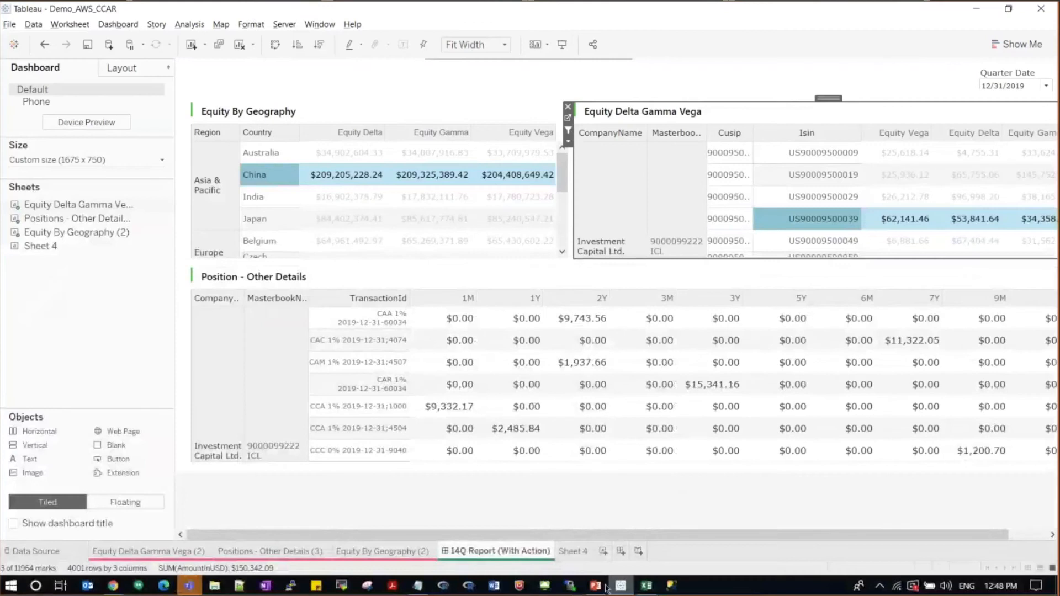
{"action": "left_click", "coordinate": [646, 587]}
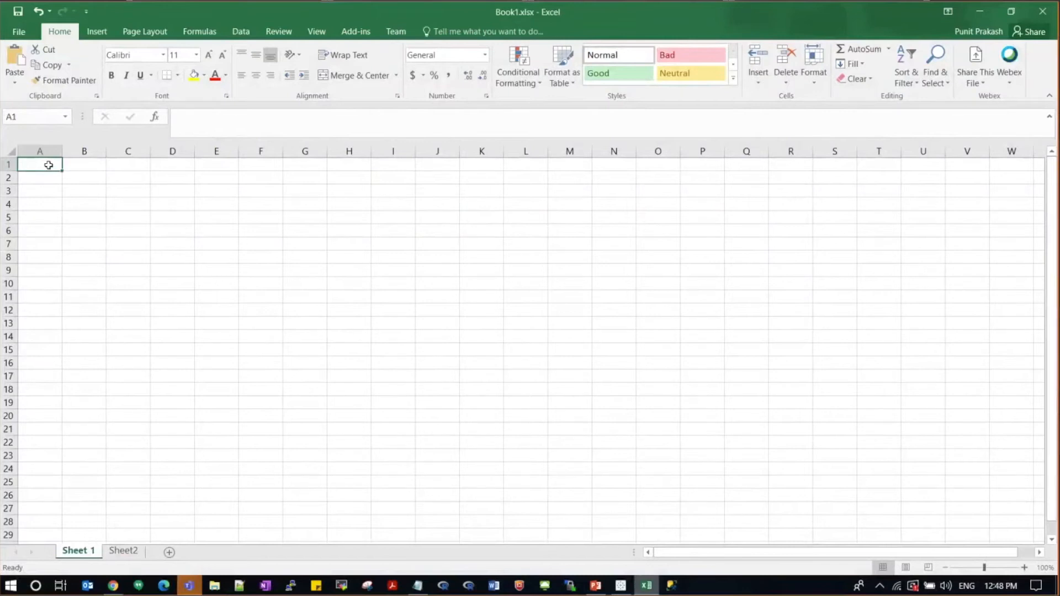
{"action": "left_click", "coordinate": [238, 31]}
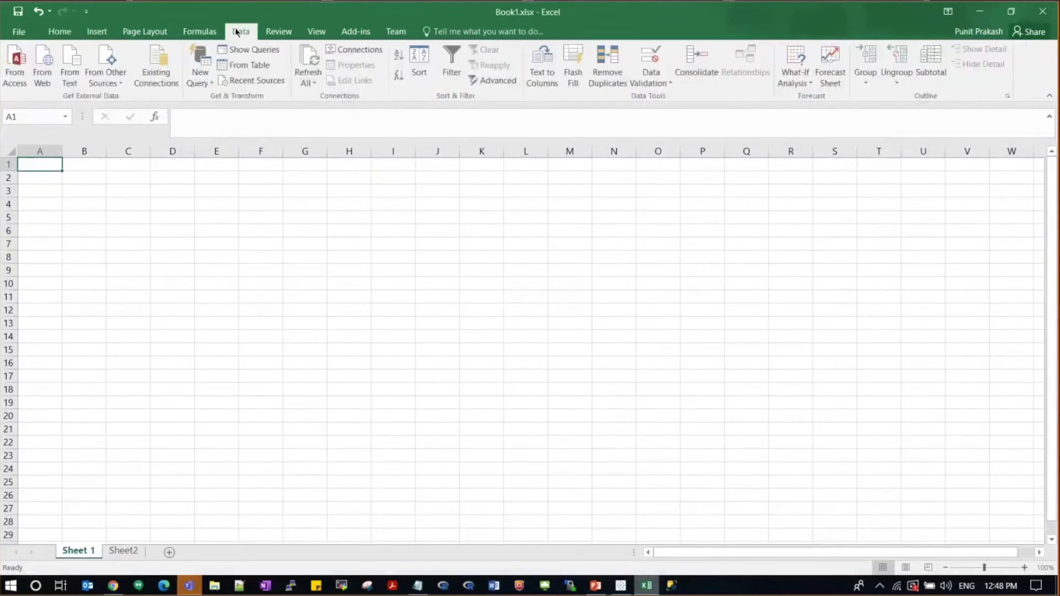
Step: Start an Analysis Services connection to the Kyvos XMLA server address, signing in with user name and password
{"action": "left_click", "coordinate": [114, 75]}
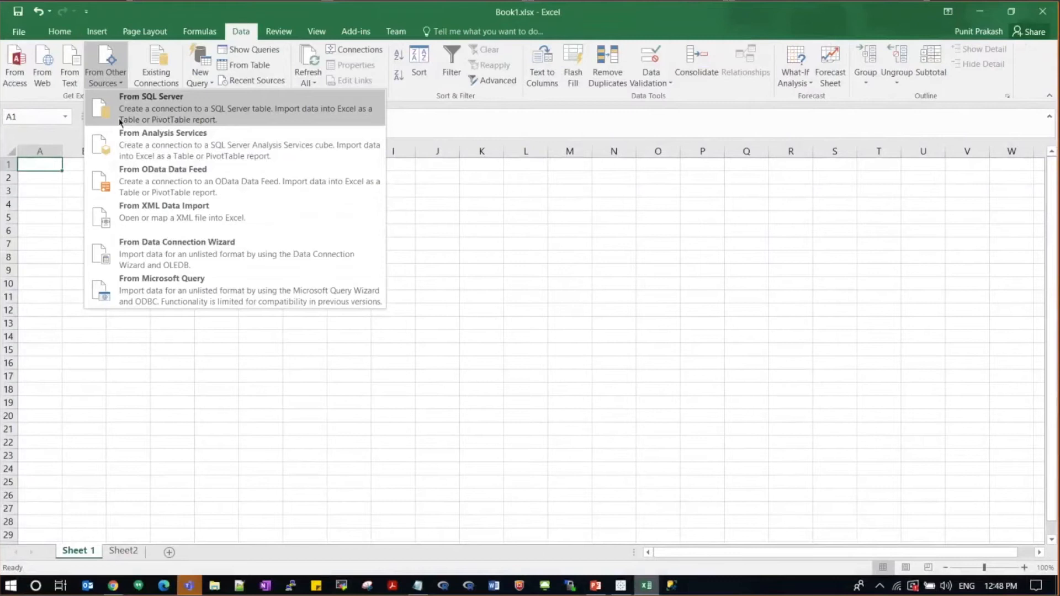
{"action": "left_click", "coordinate": [147, 147]}
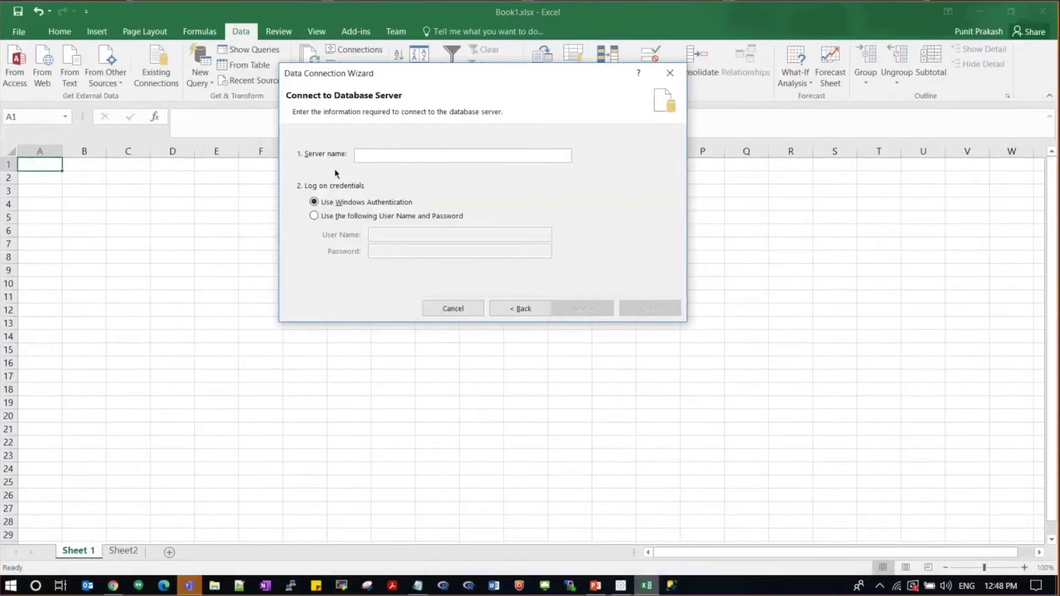
{"action": "type", "text": "https://awsdemo.kyvosinsights.com/kyvos/xmlaKyvos"}
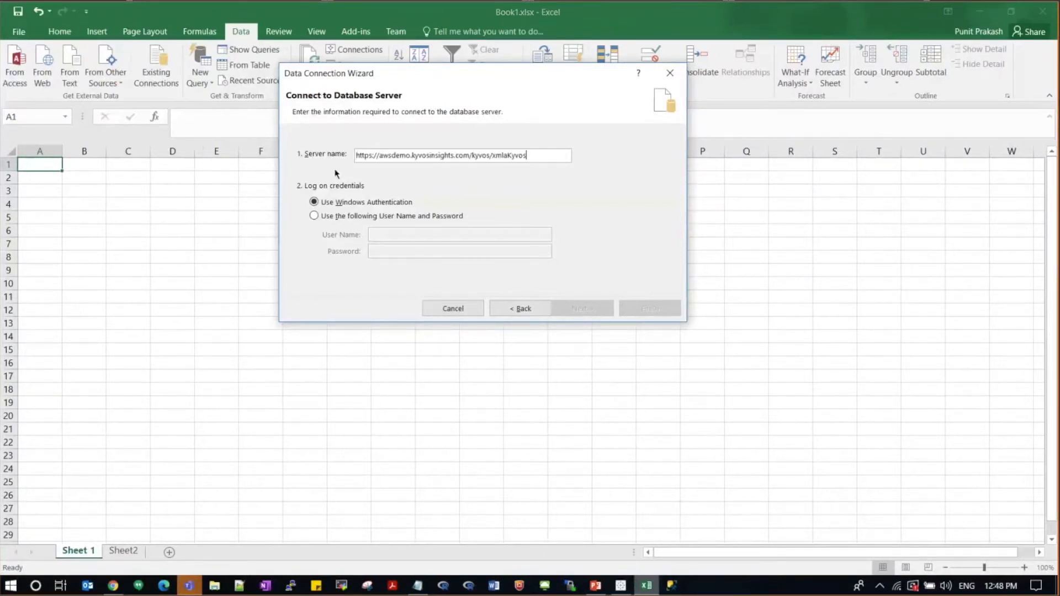
{"action": "left_click", "coordinate": [325, 219]}
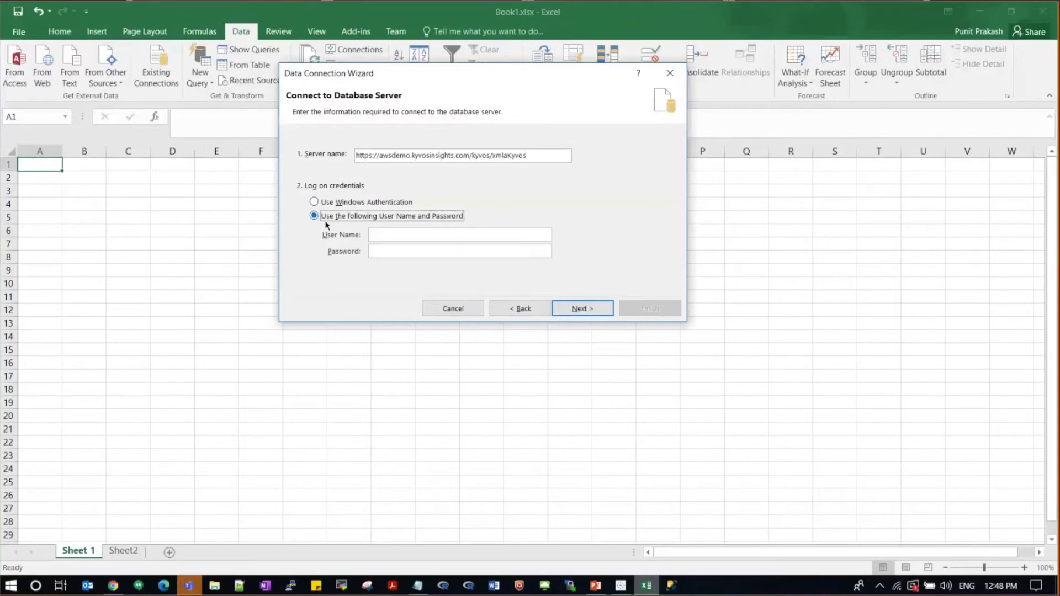
{"action": "left_click", "coordinate": [394, 233]}
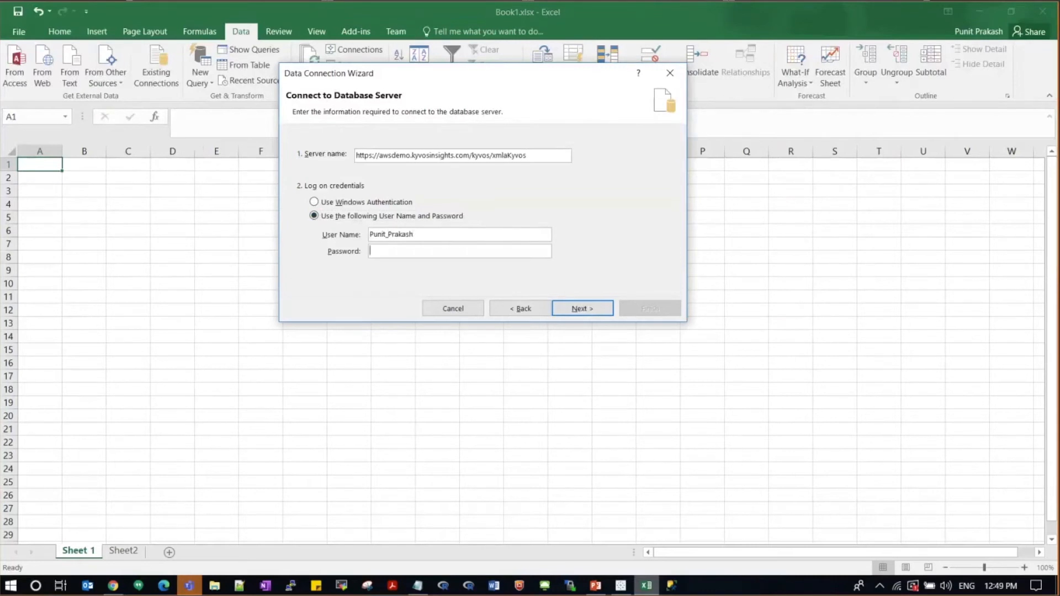
{"action": "type", "text": "*********"}
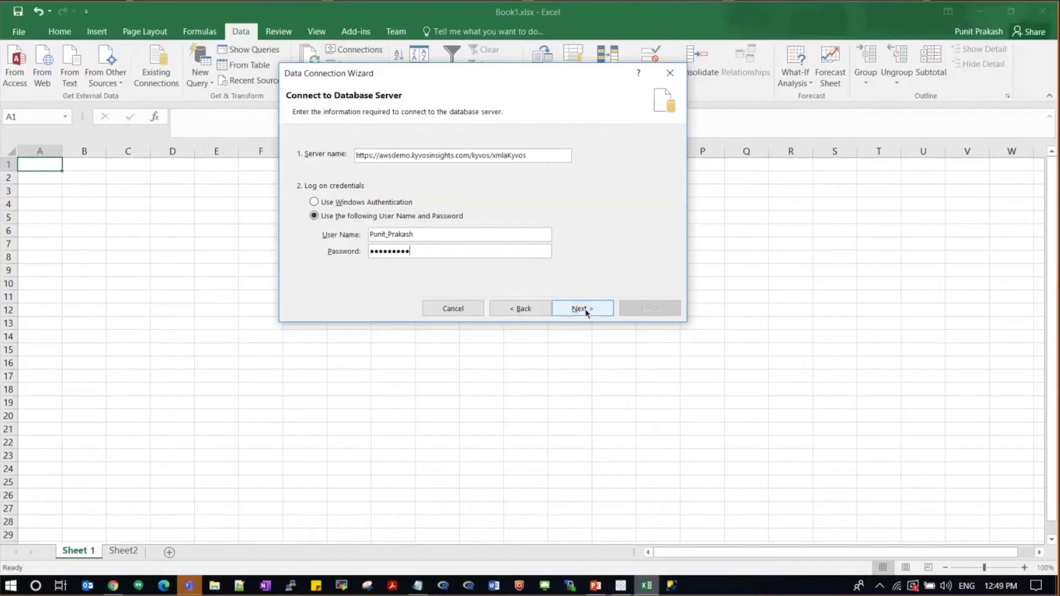
{"action": "left_click", "coordinate": [583, 311]}
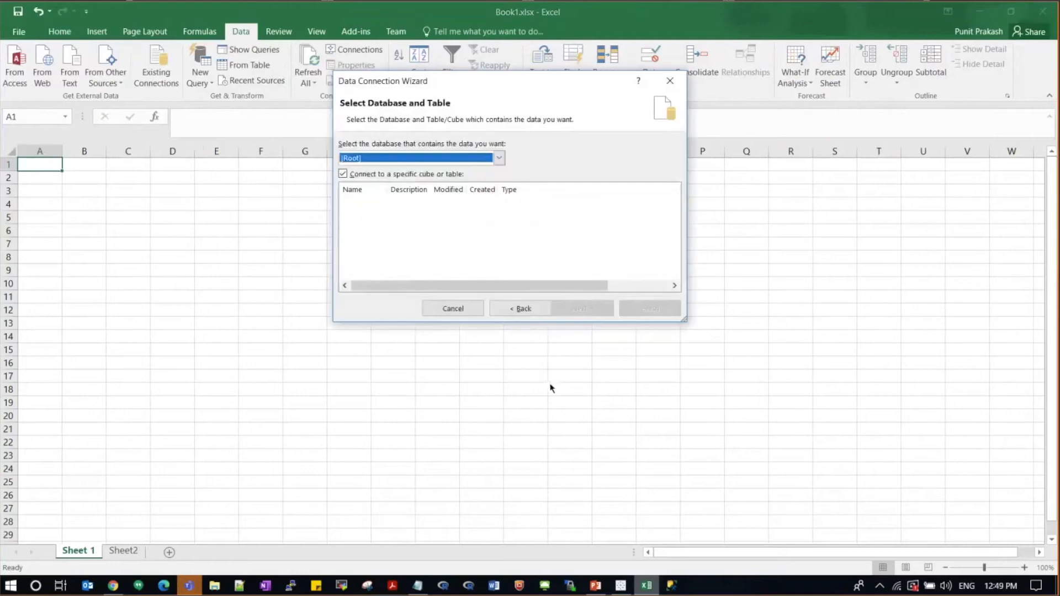
Step: Select the CCAR database and cube, finish, and replace the existing CCAR connection file
{"action": "left_click", "coordinate": [499, 158]}
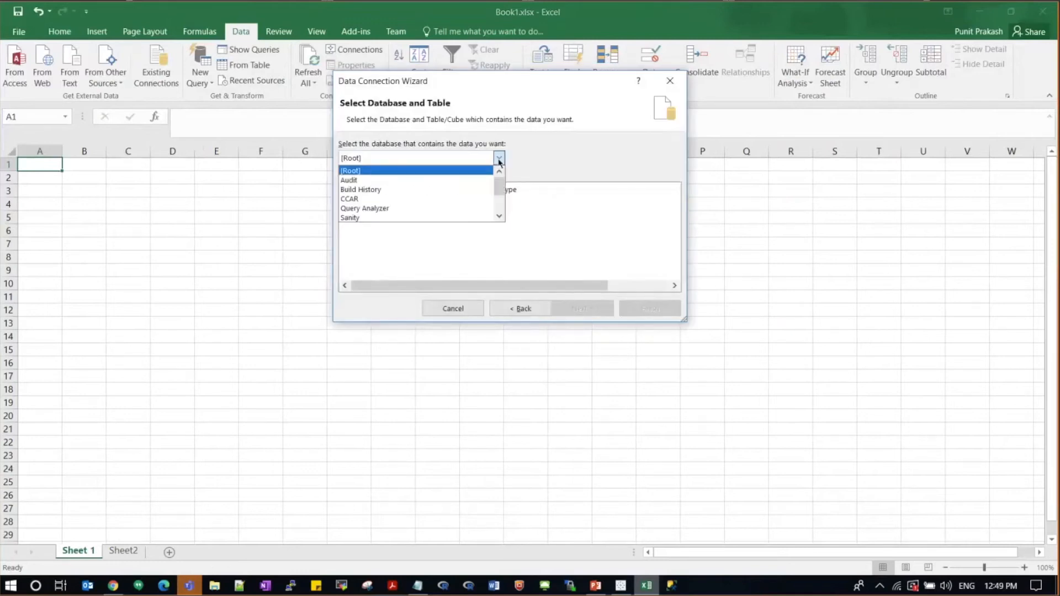
{"action": "left_click", "coordinate": [472, 202]}
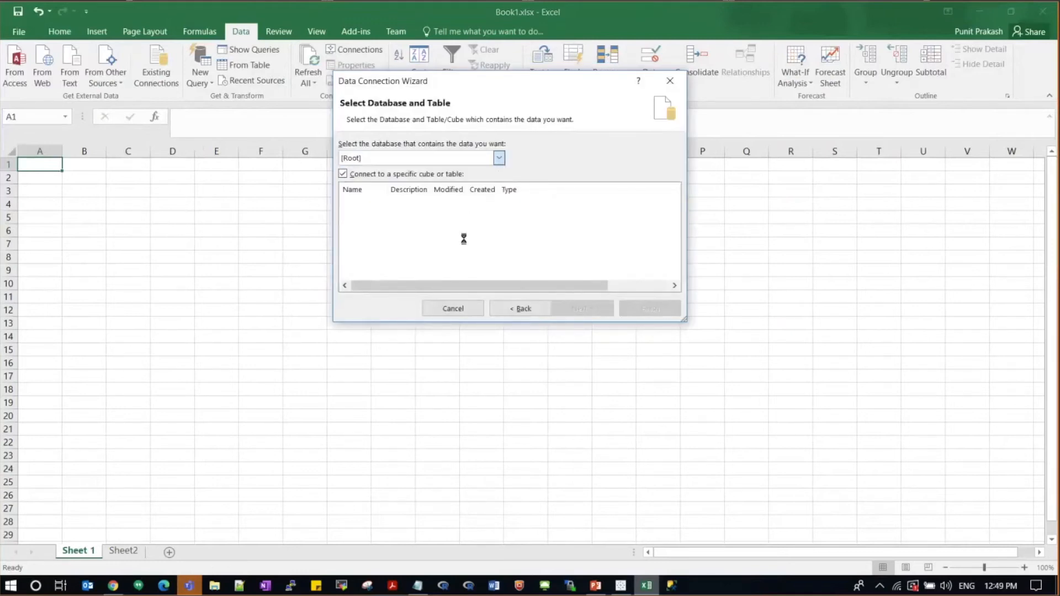
{"action": "left_click", "coordinate": [364, 203]}
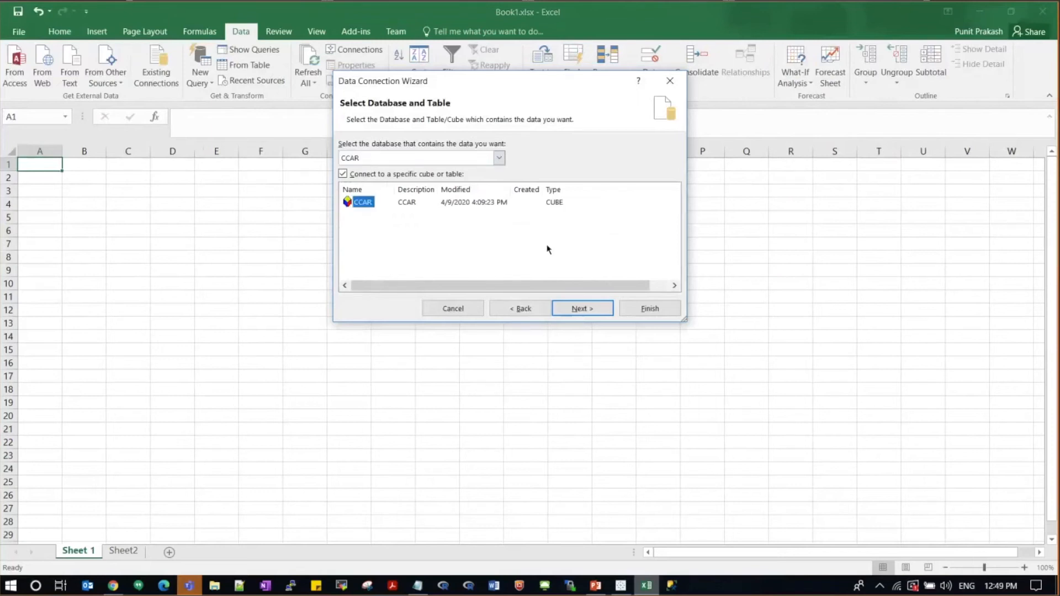
{"action": "left_click", "coordinate": [580, 308]}
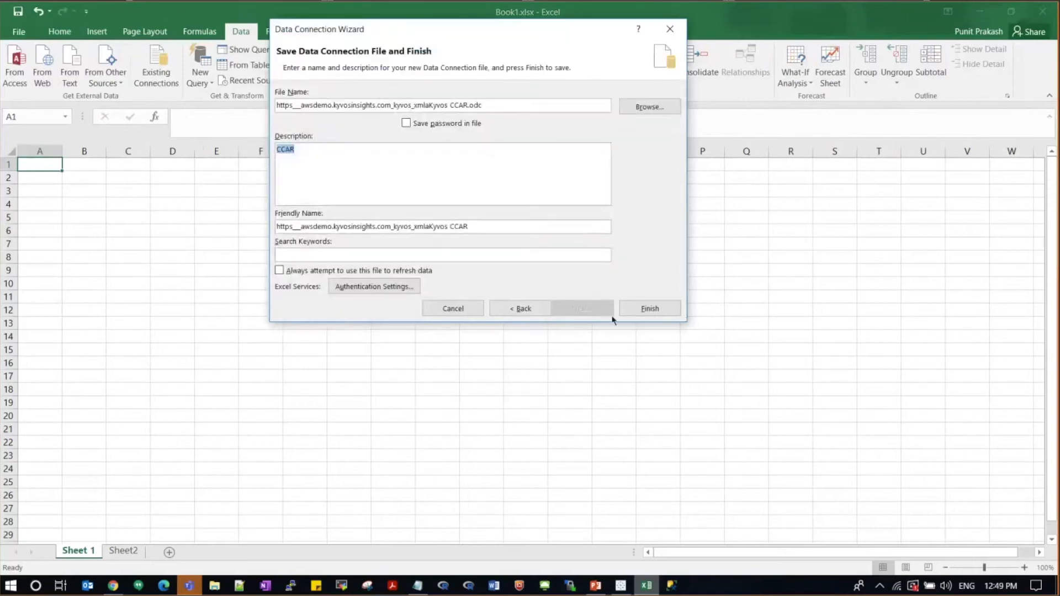
{"action": "left_click", "coordinate": [650, 308]}
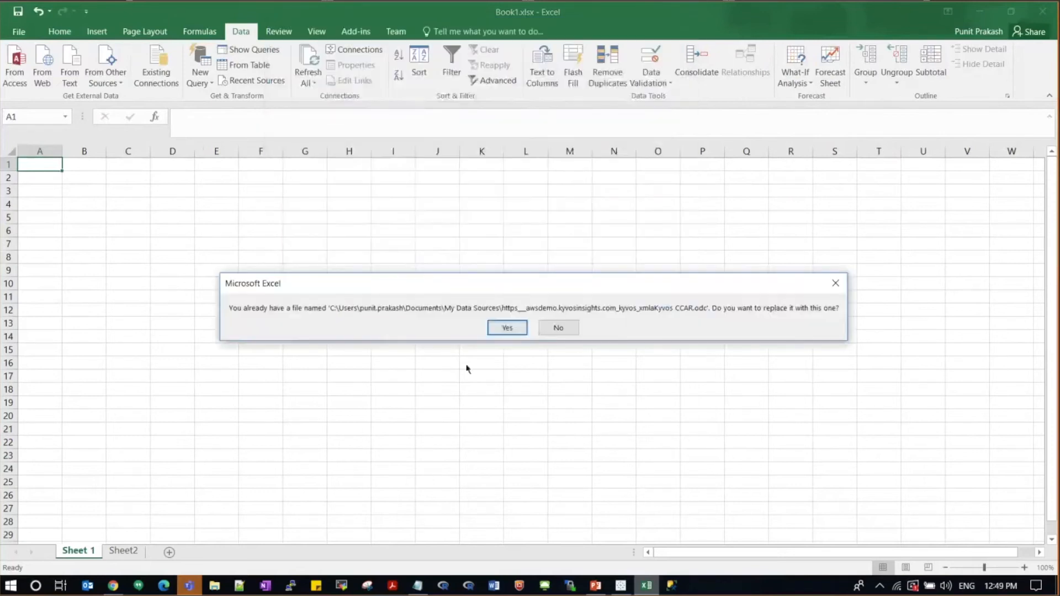
{"action": "left_click", "coordinate": [506, 328]}
Step: Import the CCAR cube as a PivotTable report and scroll through the PivotTable Fields list
{"action": "left_click", "coordinate": [483, 277]}
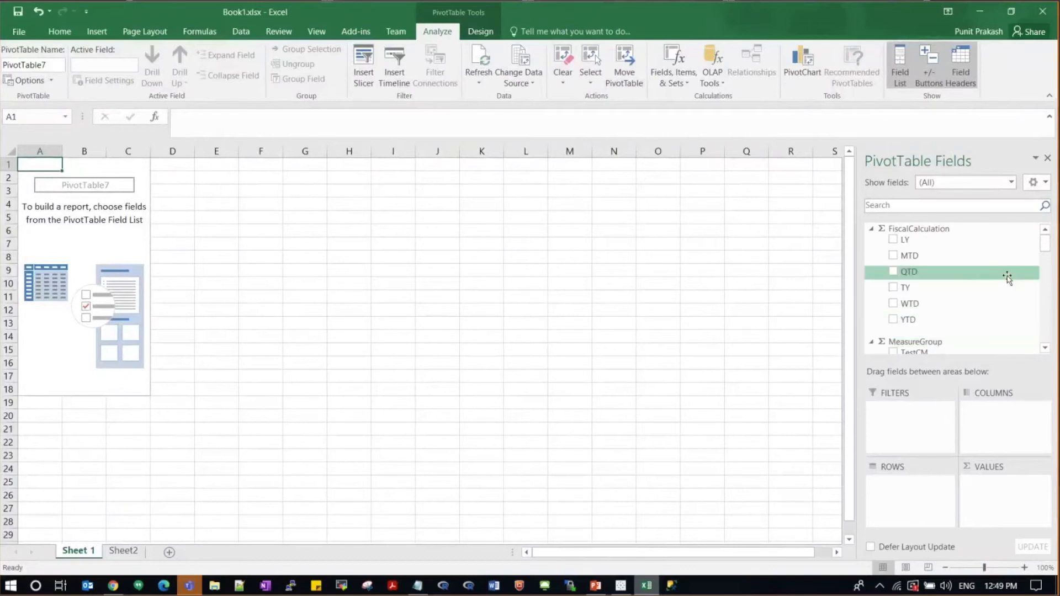
{"action": "scroll", "coordinate": [1005, 301], "scroll_direction": "down", "scroll_amount": 3}
{"action": "scroll", "coordinate": [1005, 298], "scroll_direction": "up", "scroll_amount": 3}
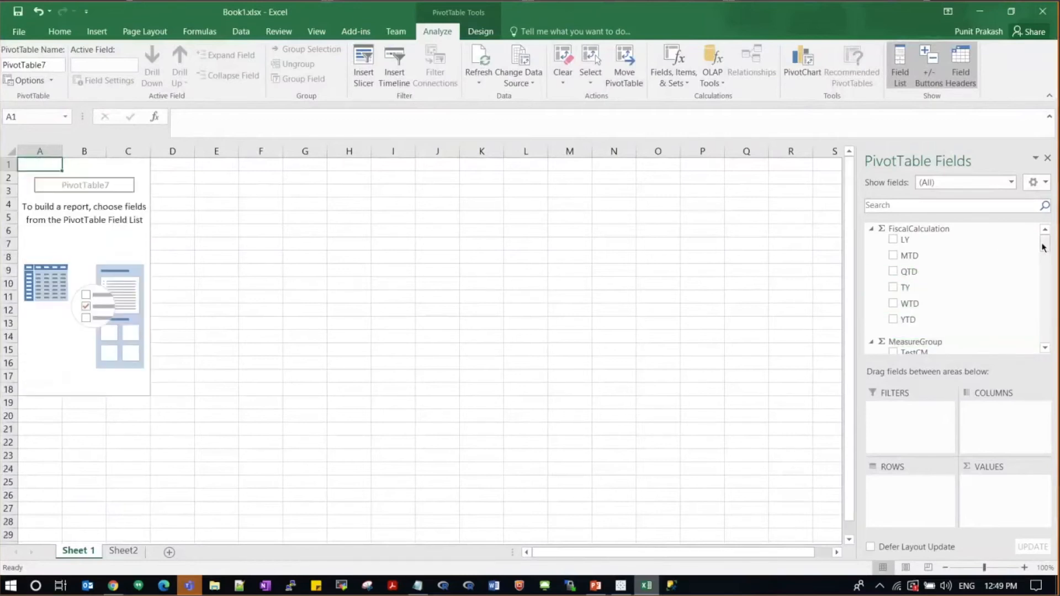
{"action": "left_click_drag", "start_coordinate": [1044, 247], "coordinate": [1045, 257]}
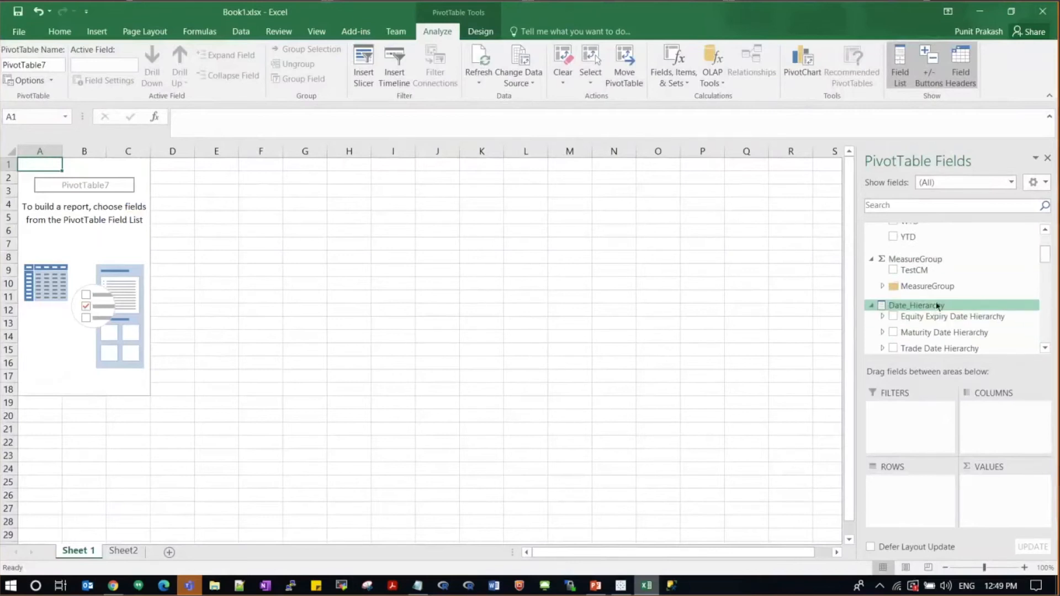
{"action": "scroll", "coordinate": [940, 311], "scroll_direction": "down", "scroll_amount": 3}
{"action": "scroll", "coordinate": [1012, 236], "scroll_direction": "up", "scroll_amount": 3}
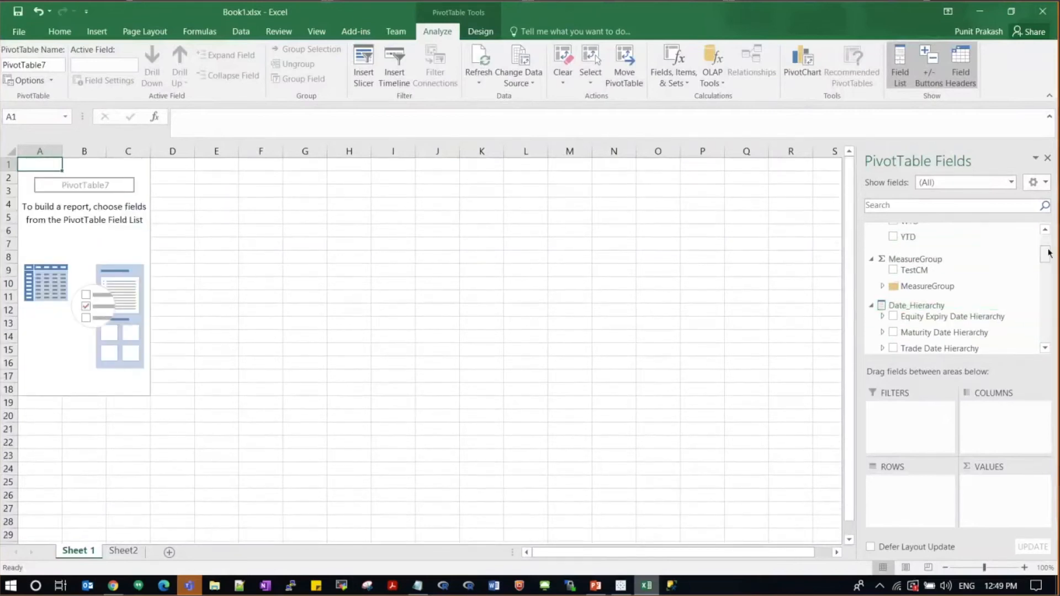
{"action": "left_click_drag", "start_coordinate": [1048, 252], "coordinate": [1047, 240]}
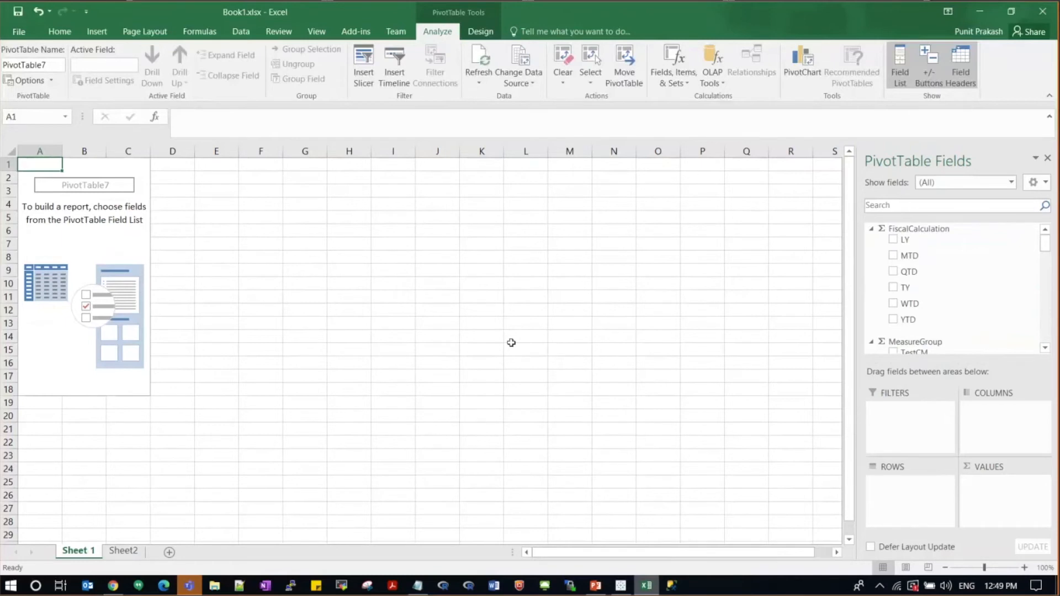
{"action": "mouse_move", "coordinate": [1045, 242]}
{"action": "left_mouse_down"}
{"action": "mouse_move", "coordinate": [1045, 269]}
{"action": "mouse_move", "coordinate": [1045, 258]}
{"action": "left_mouse_up"}
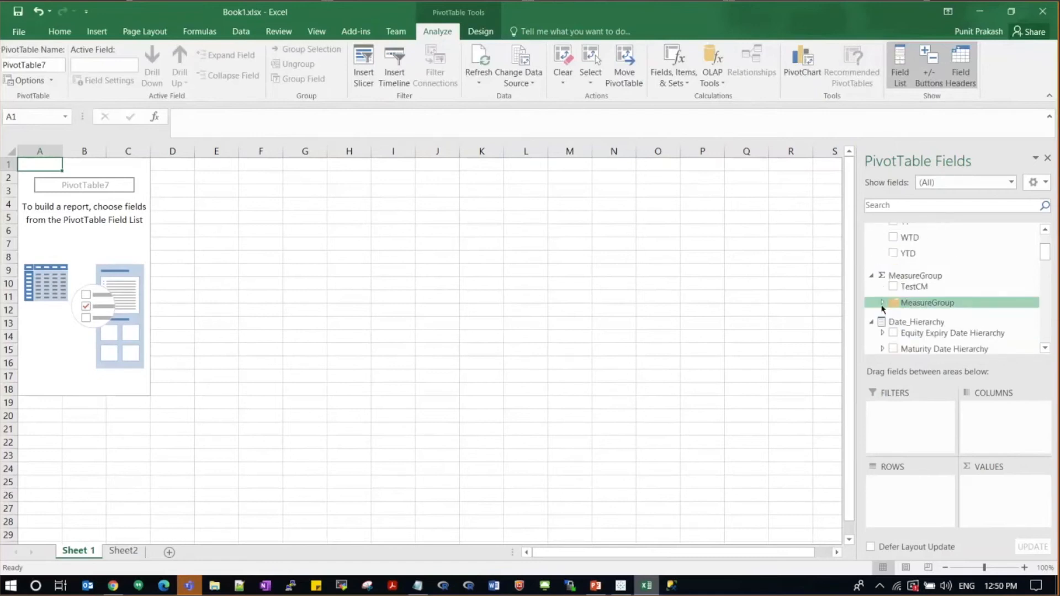
Step: Add AmountInUSD from MeasureGroup as values and the Portfolio Hierarchy as rows
{"action": "left_click", "coordinate": [933, 303]}
{"action": "left_click", "coordinate": [905, 314]}
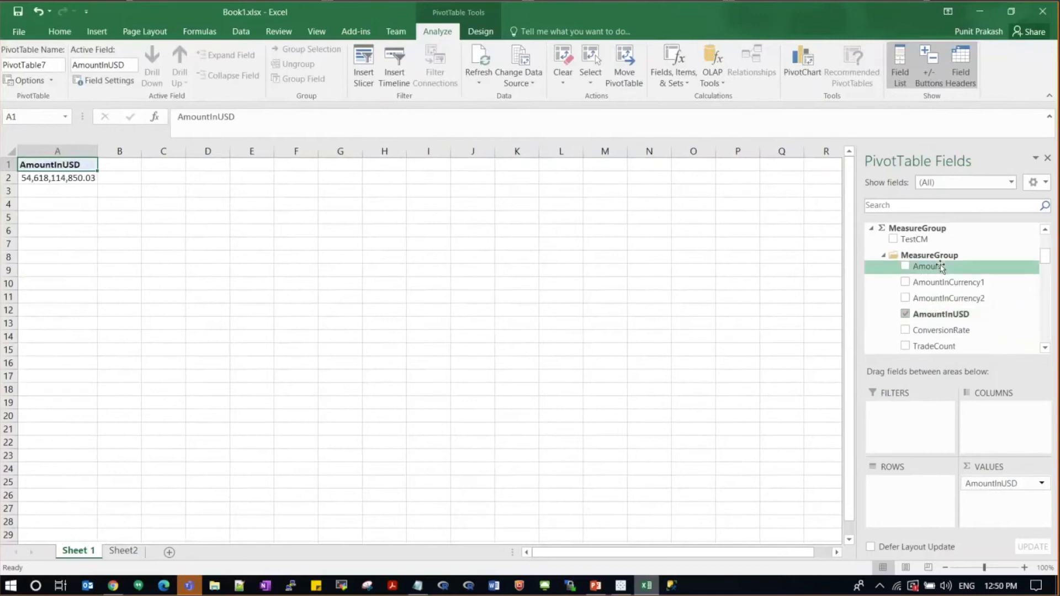
{"action": "left_click_drag", "start_coordinate": [1047, 263], "coordinate": [1046, 303]}
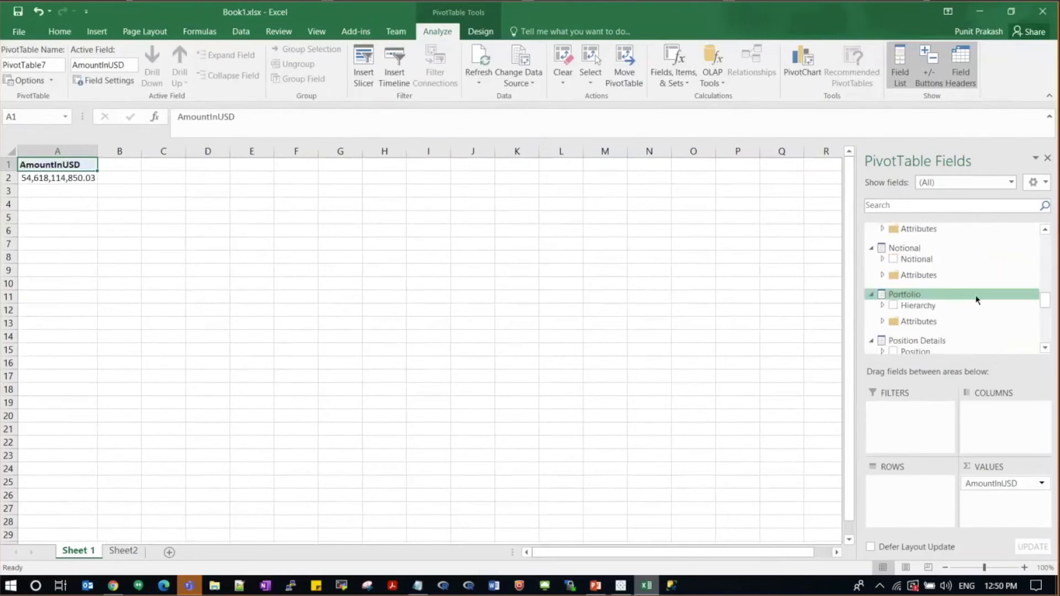
{"action": "left_click", "coordinate": [893, 305]}
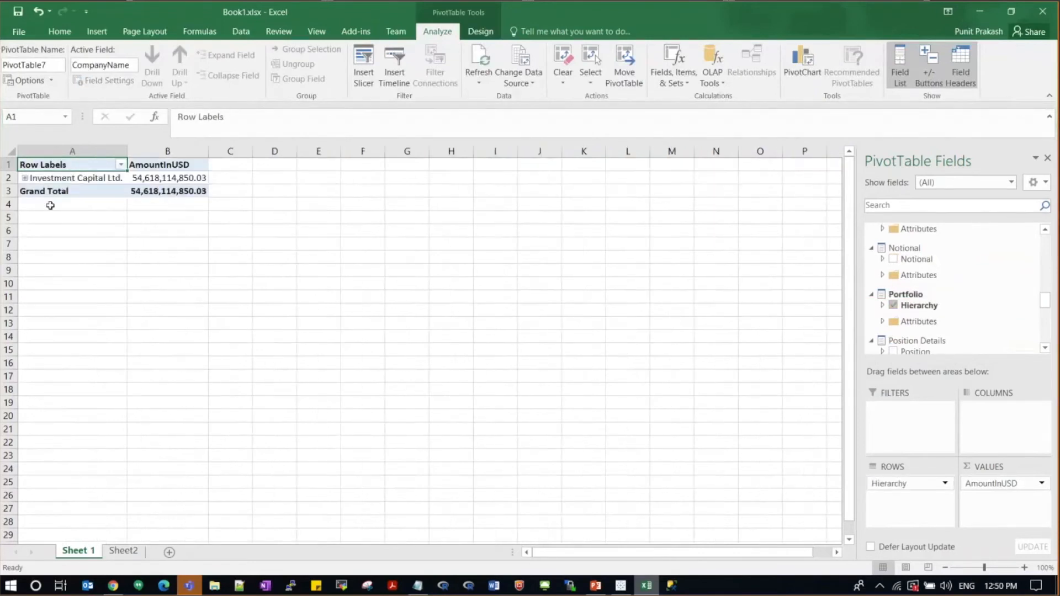
Step: Expand Investment Capital Ltd., Equities, Derivative and Single-stock Futures down to the books
{"action": "left_click", "coordinate": [24, 178]}
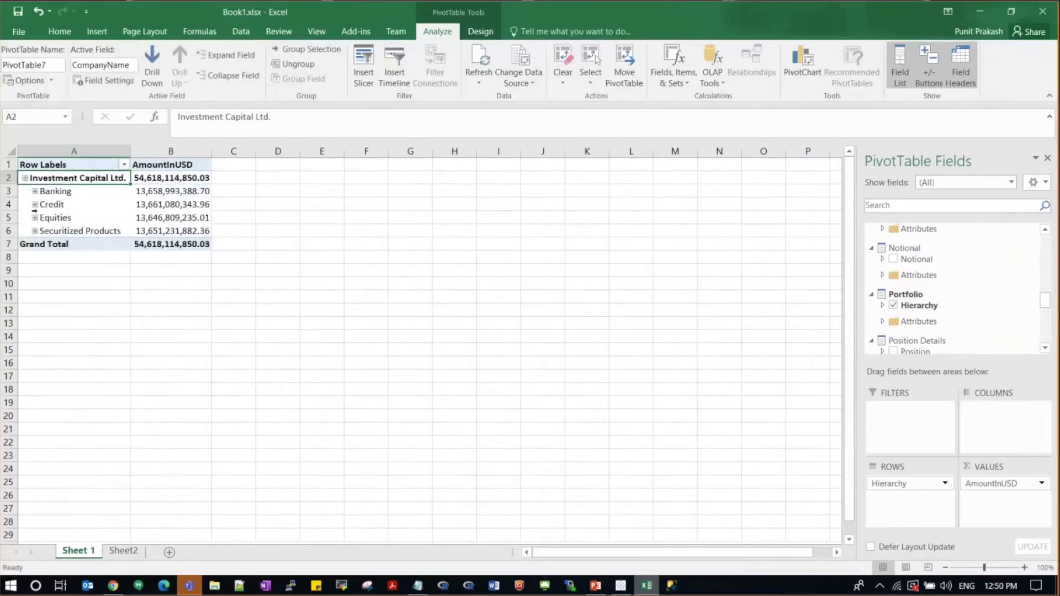
{"action": "left_click", "coordinate": [35, 217]}
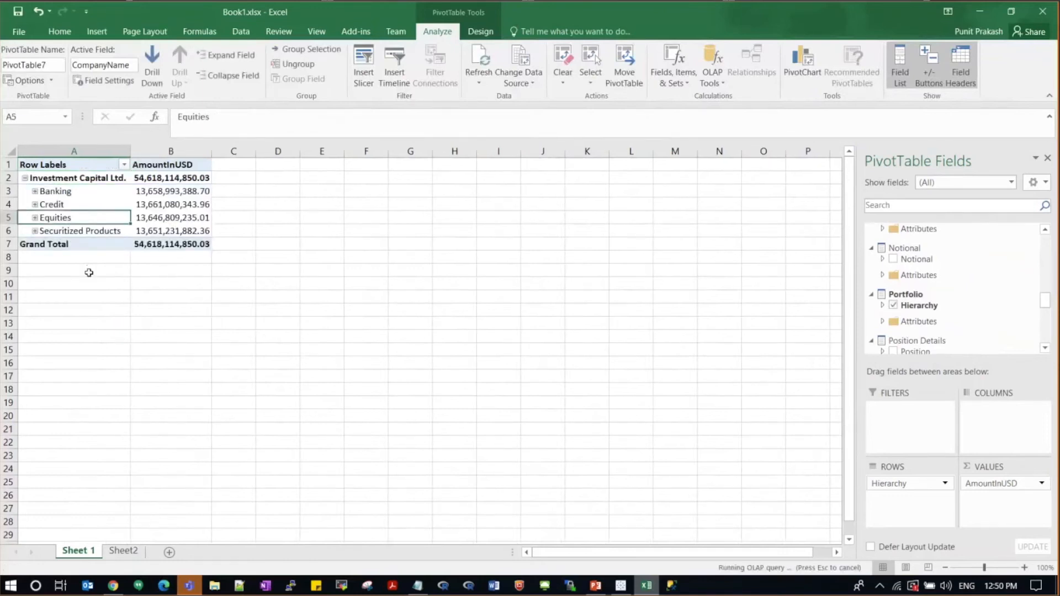
{"action": "left_click", "coordinate": [44, 244]}
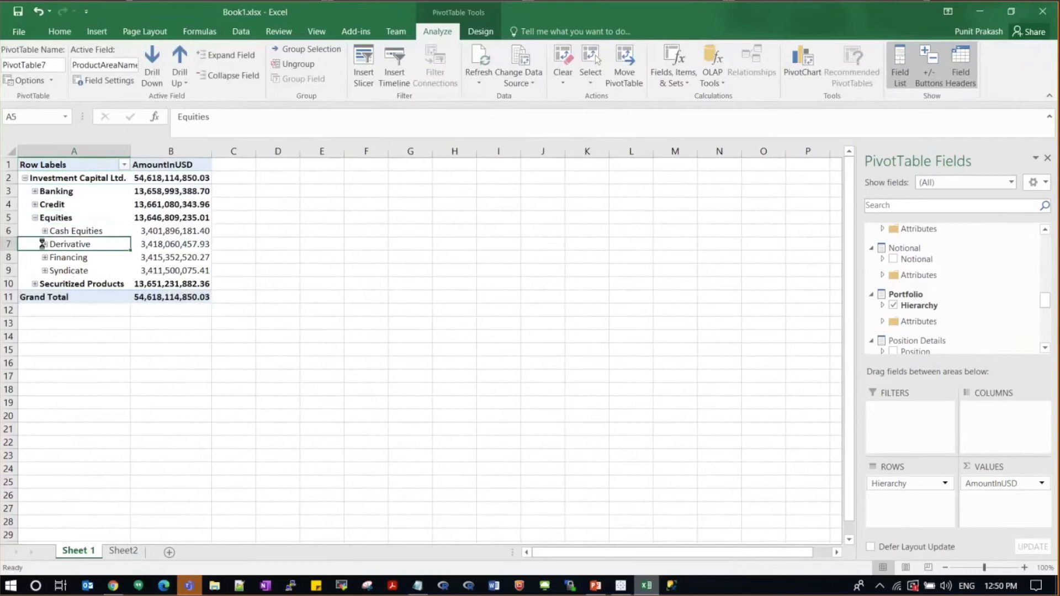
{"action": "left_click", "coordinate": [54, 270]}
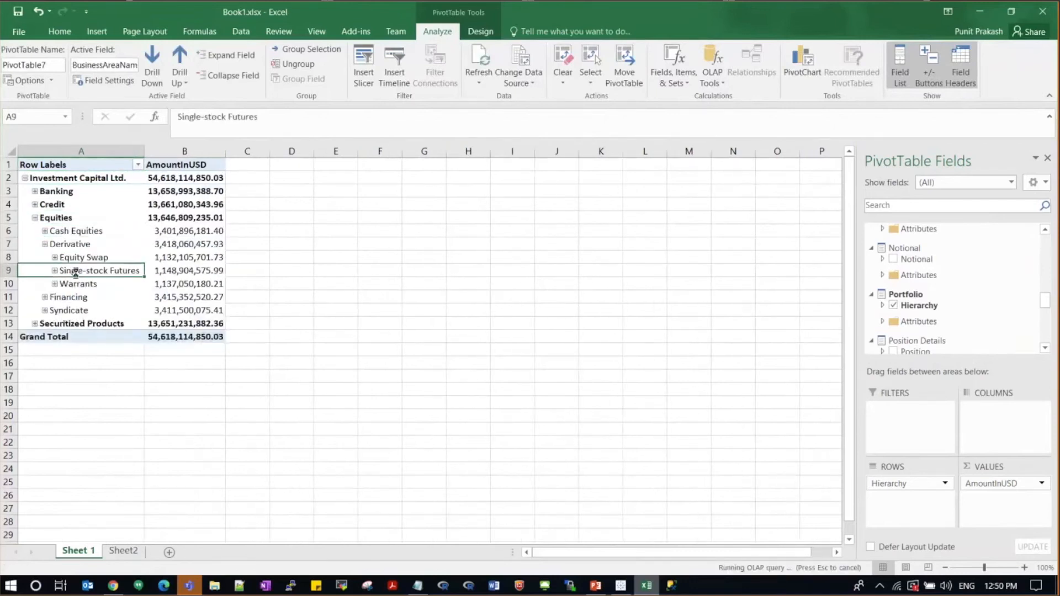
Step: Expand BookId15 to list its positions, then move to Sheet2's currency-filtered pivot
{"action": "left_click", "coordinate": [99, 284]}
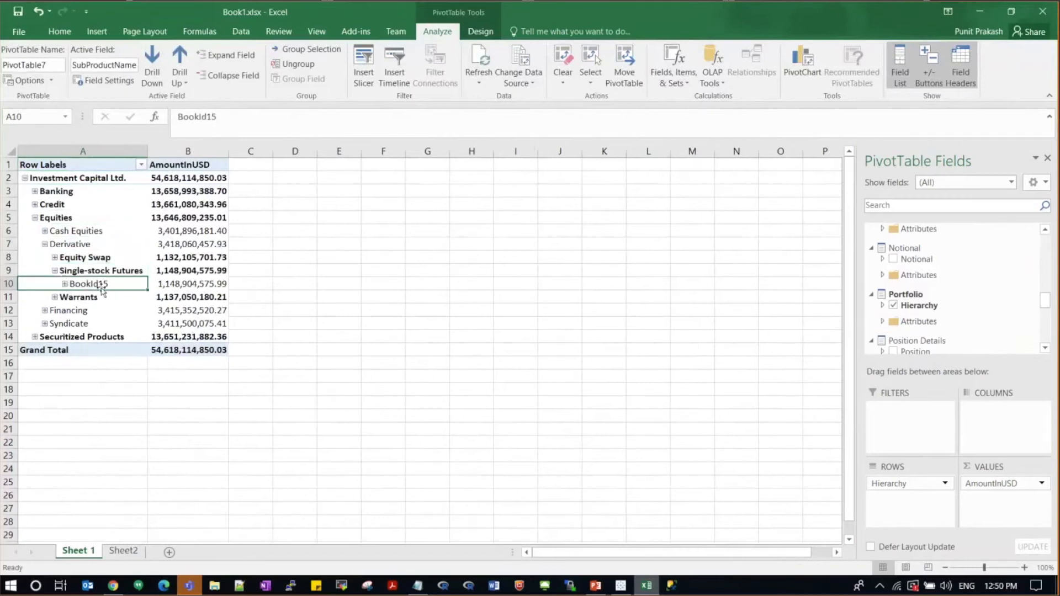
{"action": "scroll", "coordinate": [154, 339], "scroll_direction": "down", "scroll_amount": 2}
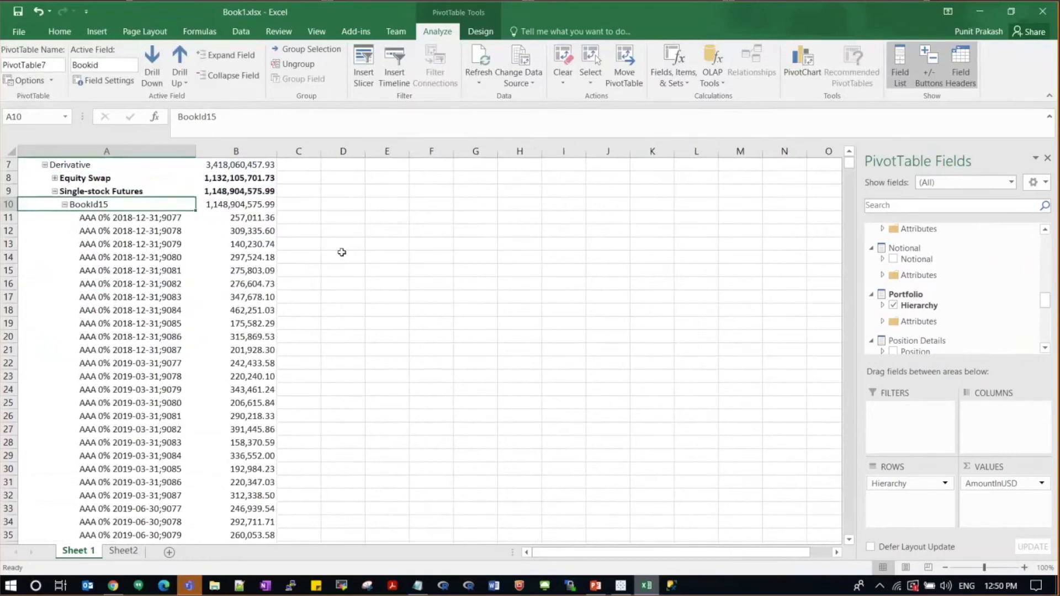
{"action": "left_click", "coordinate": [124, 551]}
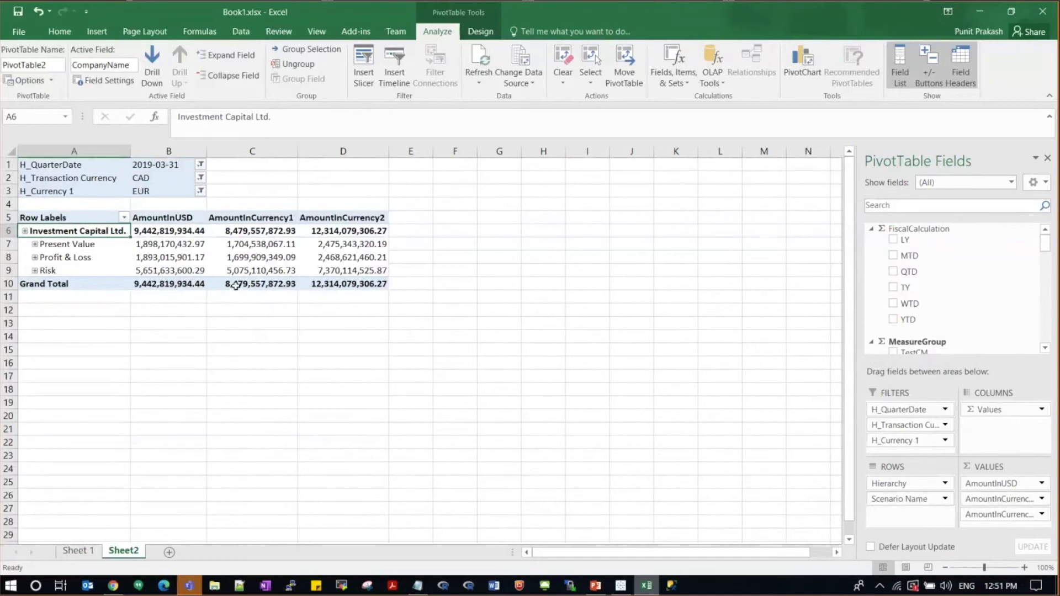
Step: Change the H_Transaction Currency filter from CAD to GBP and expand Investment Capital Ltd
{"action": "mouse_move", "coordinate": [233, 284]}
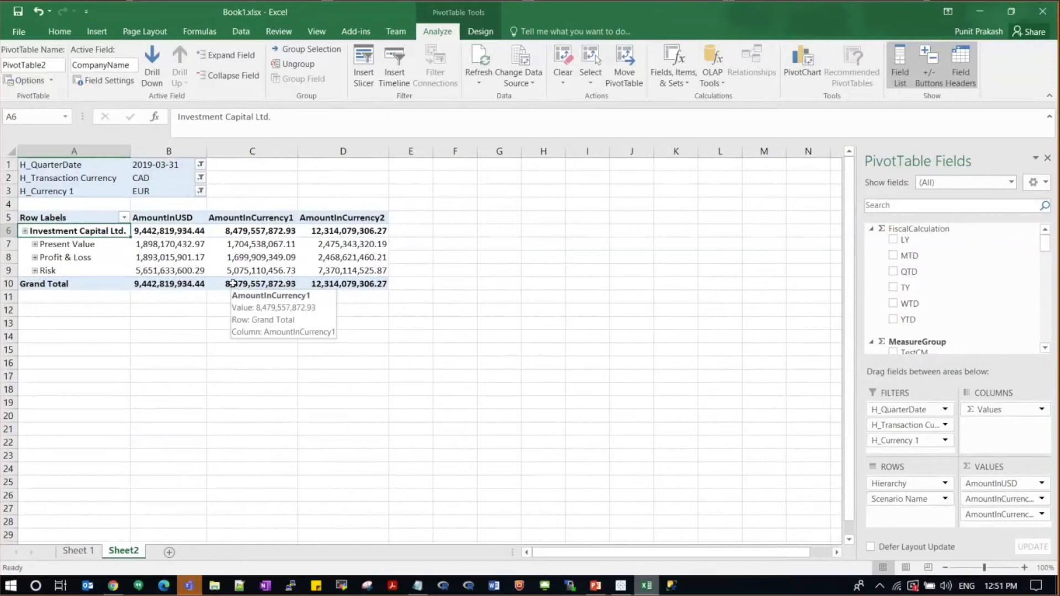
{"action": "left_click", "coordinate": [201, 177]}
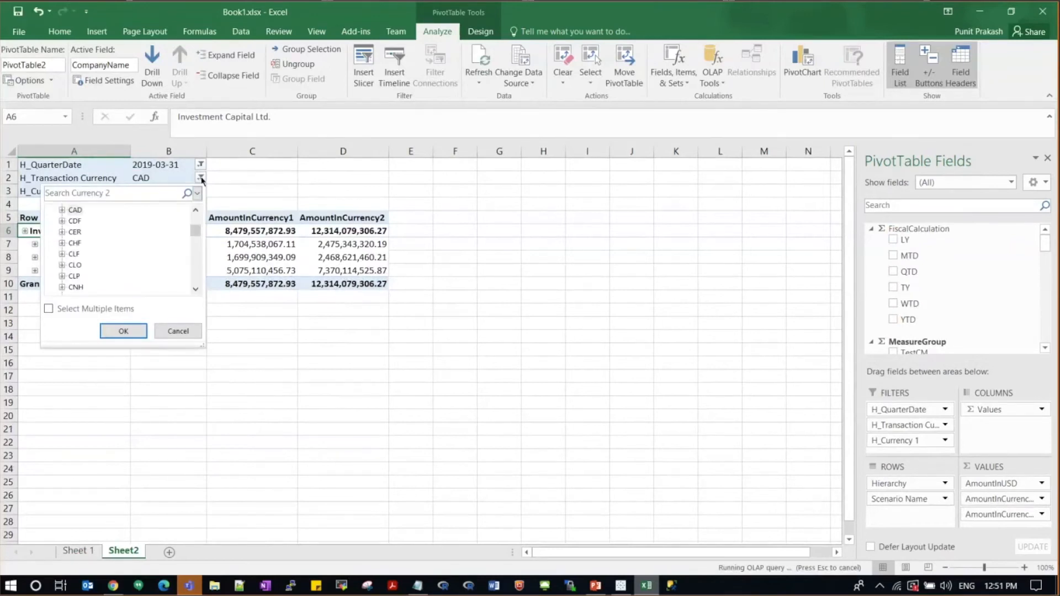
{"action": "left_click", "coordinate": [72, 192]}
{"action": "type", "text": "GBP"}
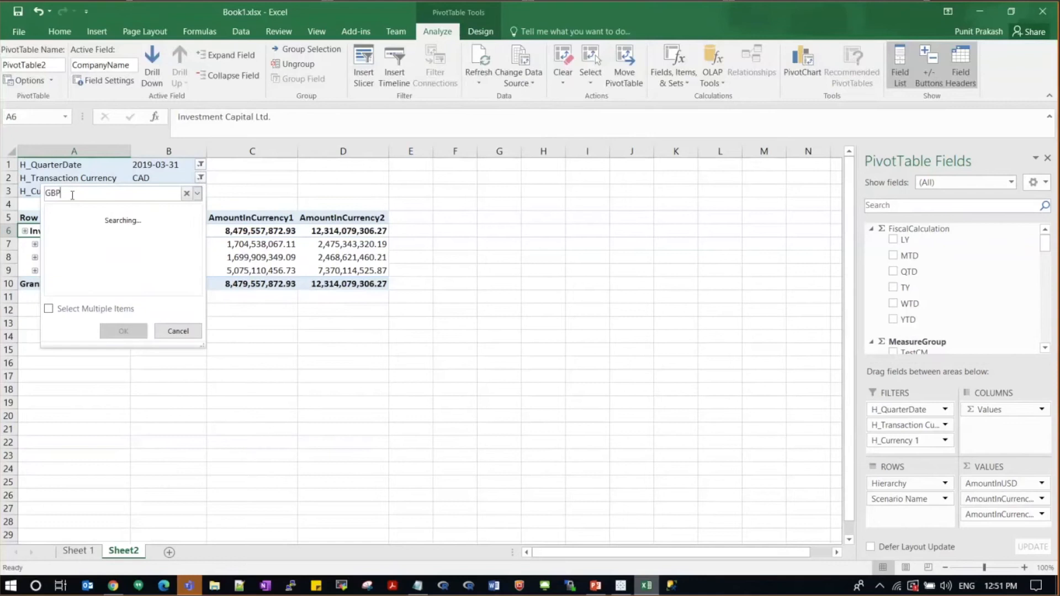
{"action": "left_click", "coordinate": [75, 221]}
{"action": "left_click", "coordinate": [119, 331]}
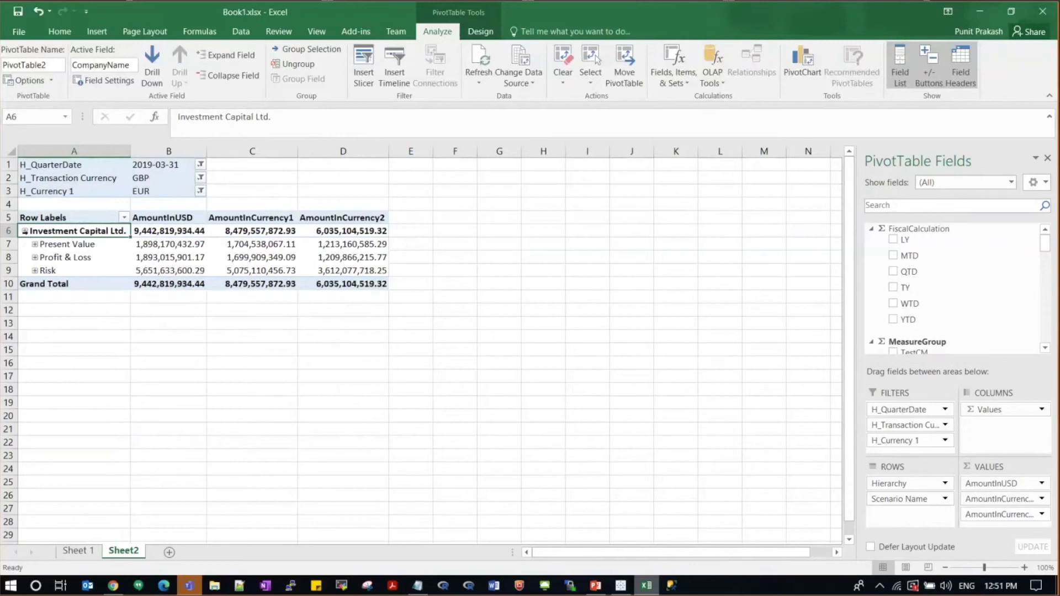
{"action": "left_click", "coordinate": [25, 231]}
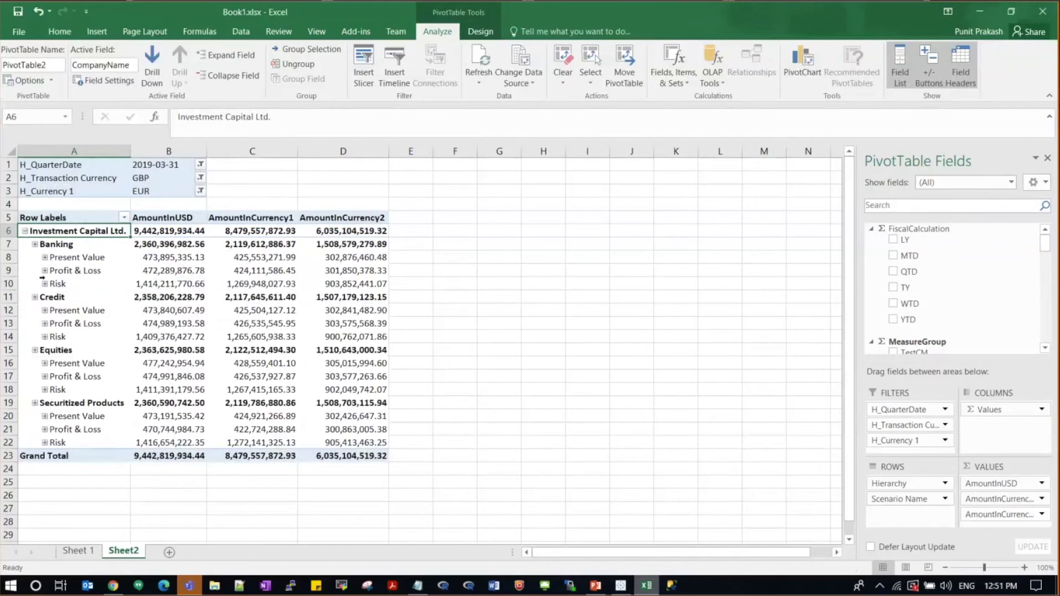
Step: Expand Banking's Profit & Loss into scenarios, then switch to the Kyvos portal in Chrome
{"action": "left_click", "coordinate": [45, 271]}
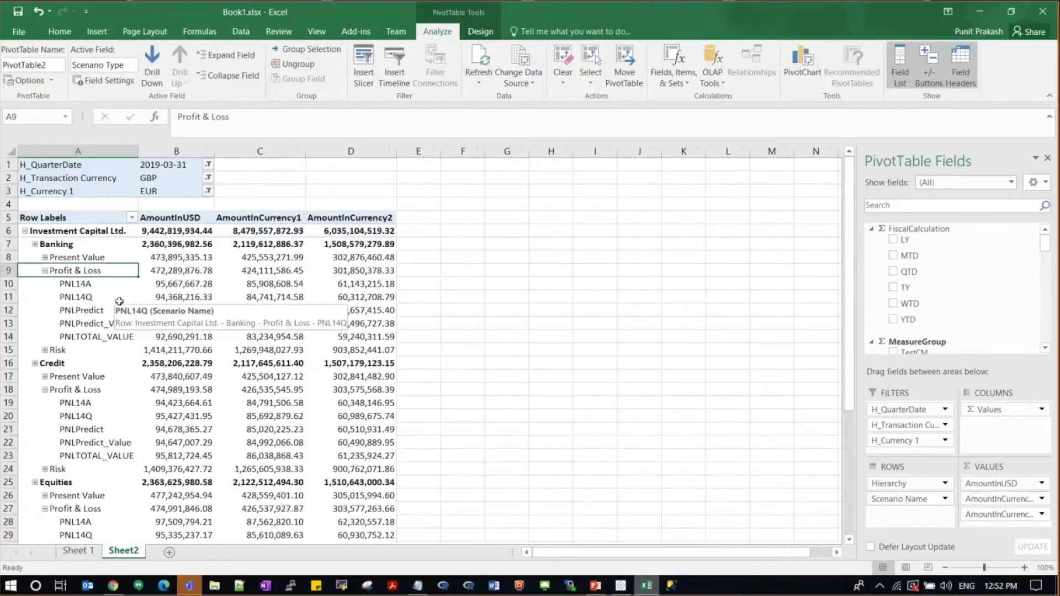
{"action": "left_click", "coordinate": [114, 587]}
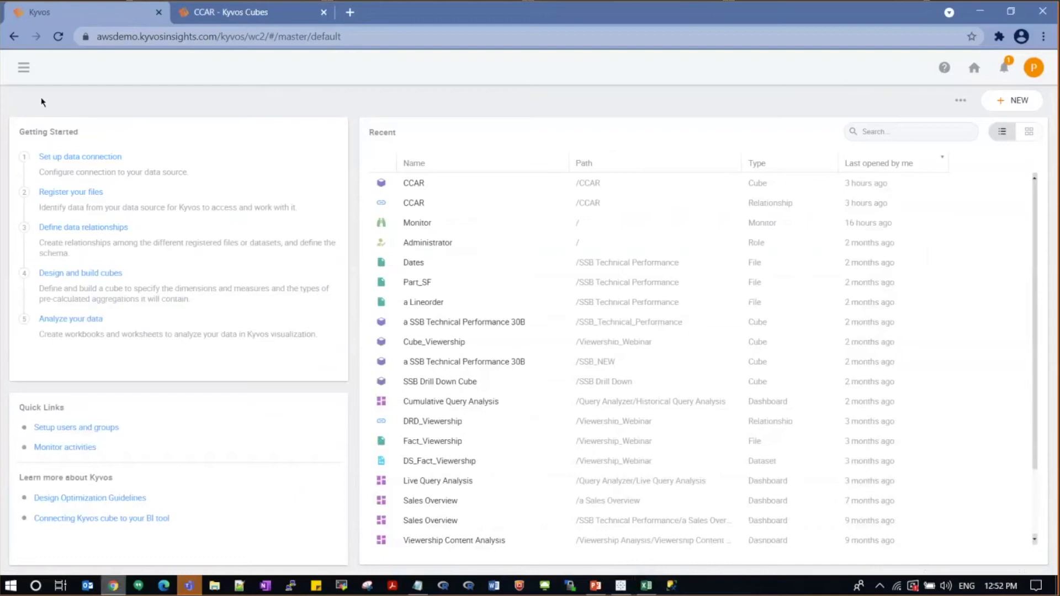
Step: From the navigation menu, go to Relationships and open CCAR inside the CCAR folder
{"action": "left_click", "coordinate": [23, 69]}
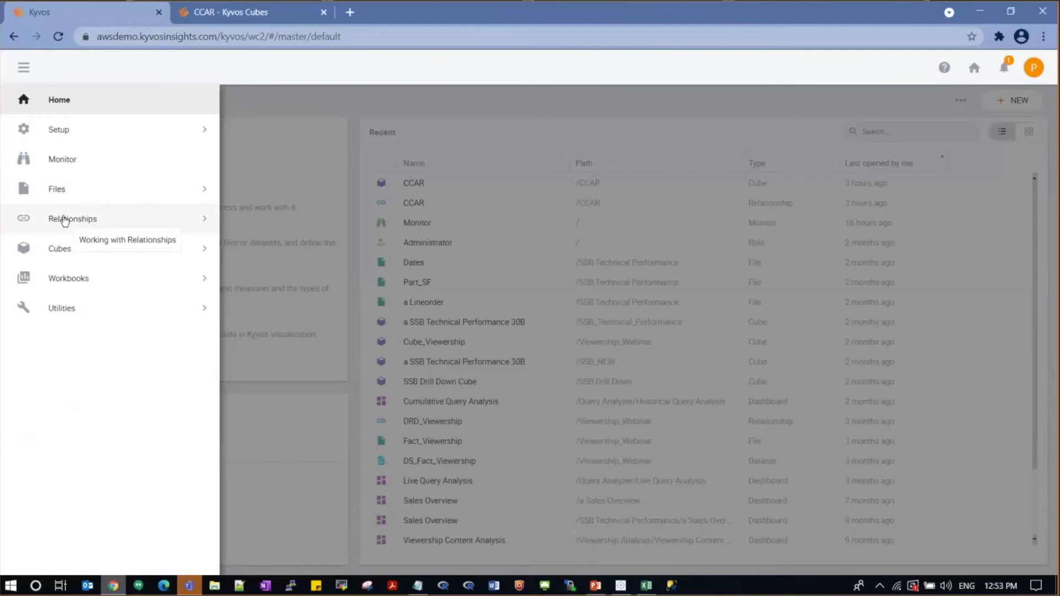
{"action": "left_click", "coordinate": [64, 220]}
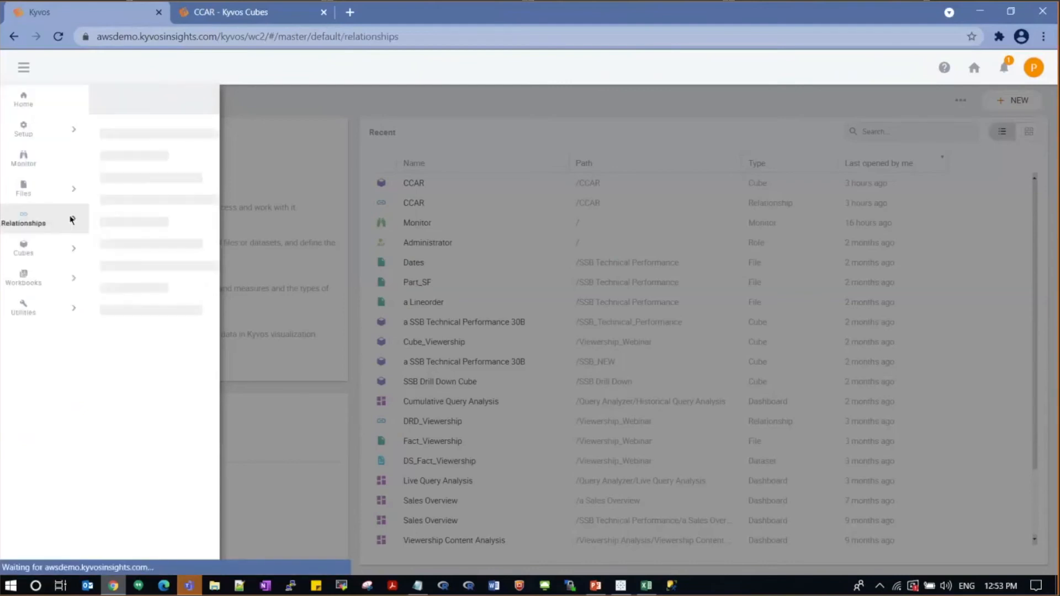
{"action": "left_click", "coordinate": [94, 185]}
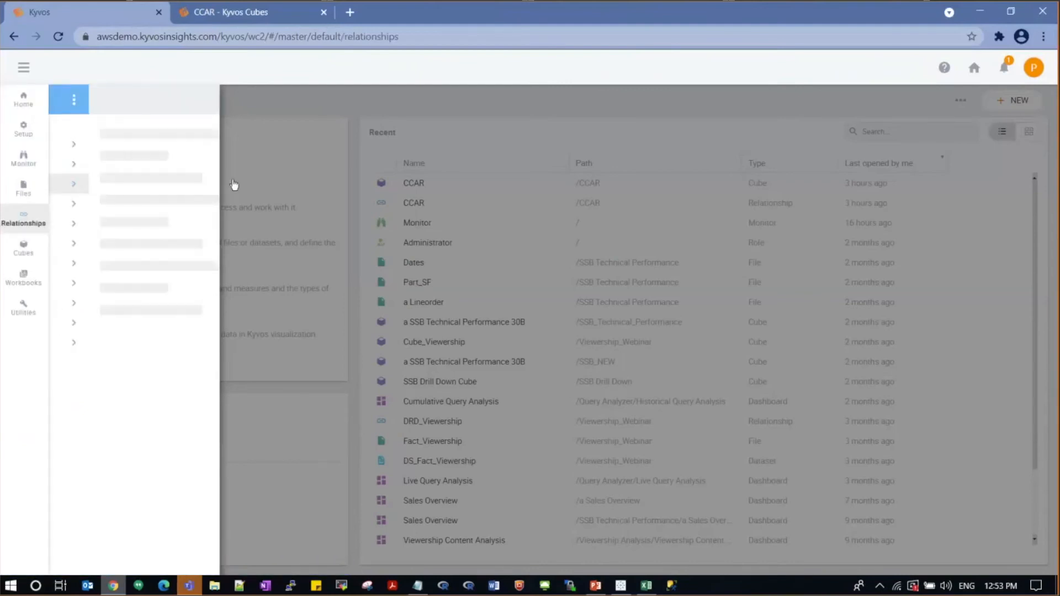
{"action": "left_click", "coordinate": [121, 147]}
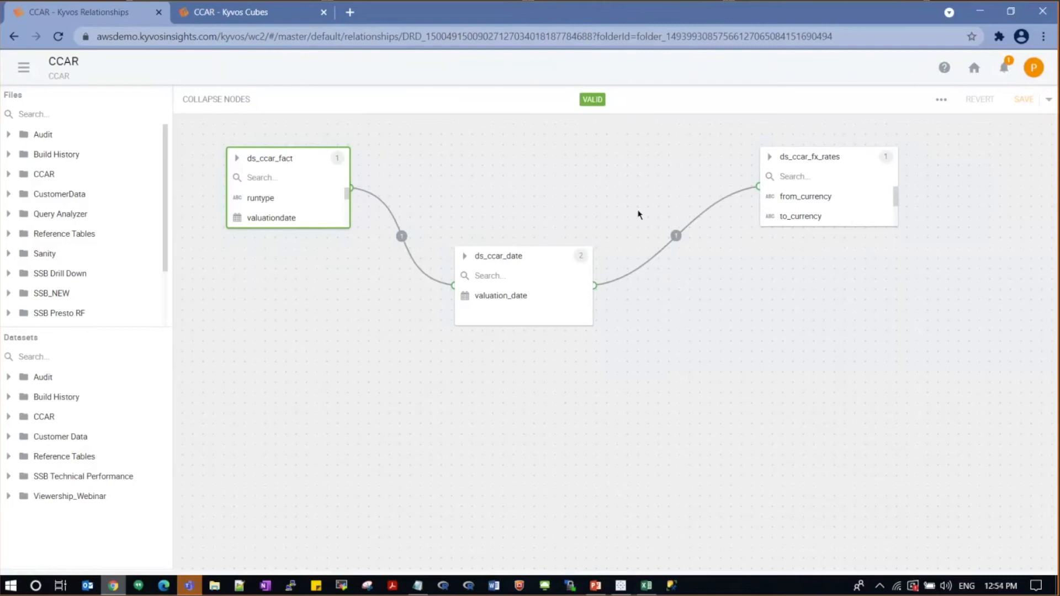
Step: Switch to the 'CCAR - Kyvos Cubes' tab to show the cube's Date_Hierarchy dimensions and measures
{"action": "left_click", "coordinate": [215, 17]}
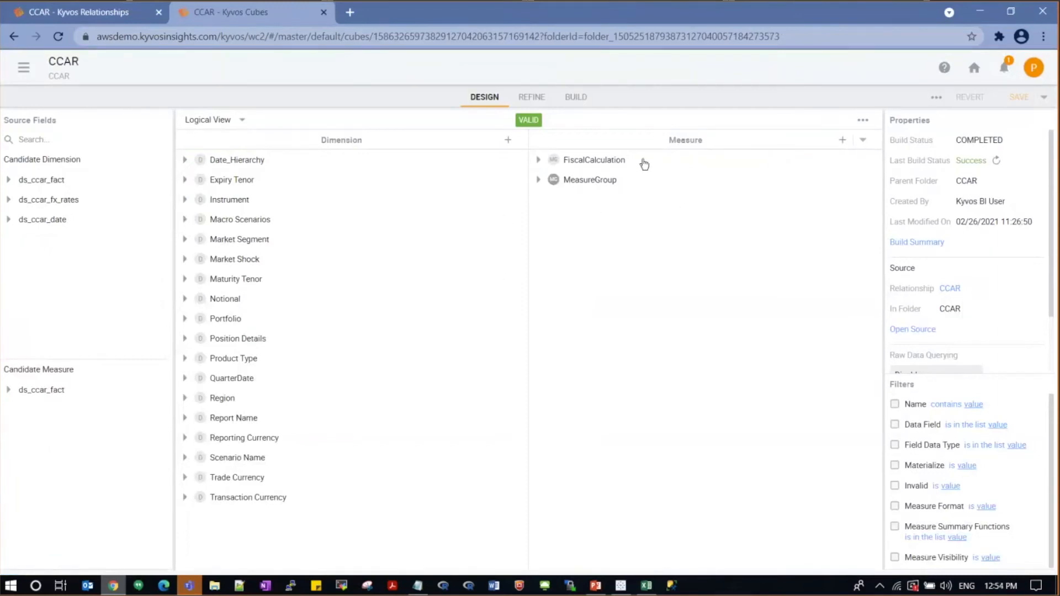
Step: Expand all CCAR dimensions and measures, then show AmountInUSD's properties: Sum of ccar_scaledvalueinusd, formatted #,##0.00
{"action": "left_click", "coordinate": [863, 120]}
{"action": "left_click", "coordinate": [870, 230]}
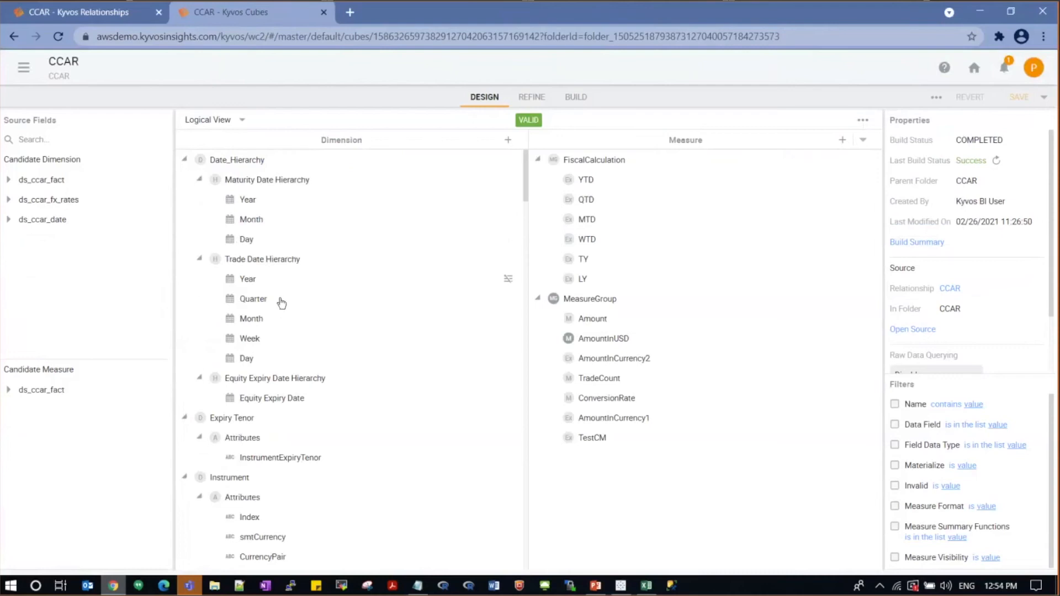
{"action": "scroll", "coordinate": [283, 398], "scroll_direction": "down", "scroll_amount": 2}
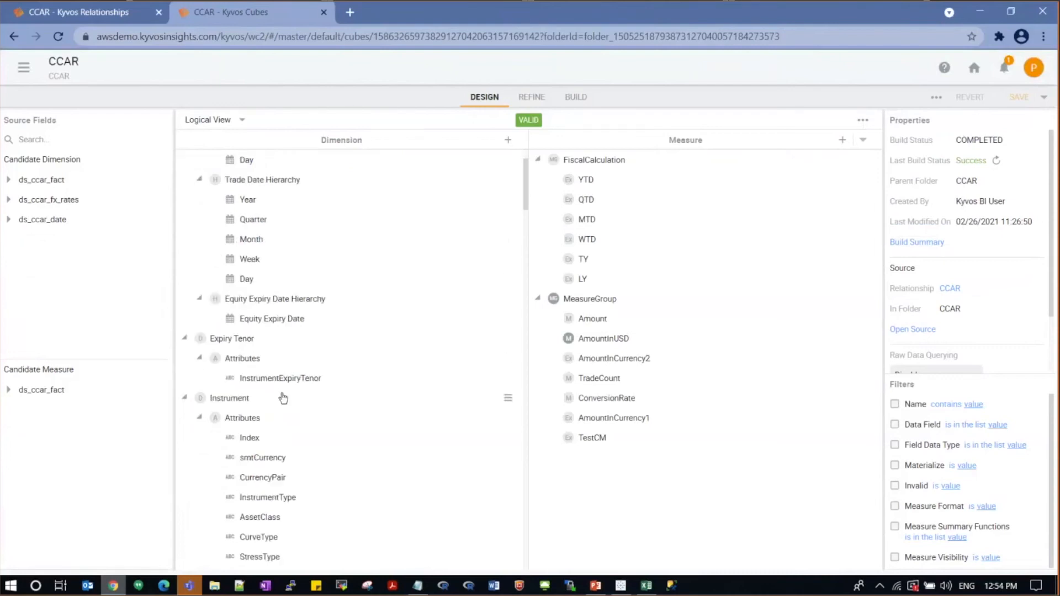
{"action": "scroll", "coordinate": [280, 413], "scroll_direction": "down", "scroll_amount": 2}
{"action": "scroll", "coordinate": [280, 412], "scroll_direction": "down", "scroll_amount": 2}
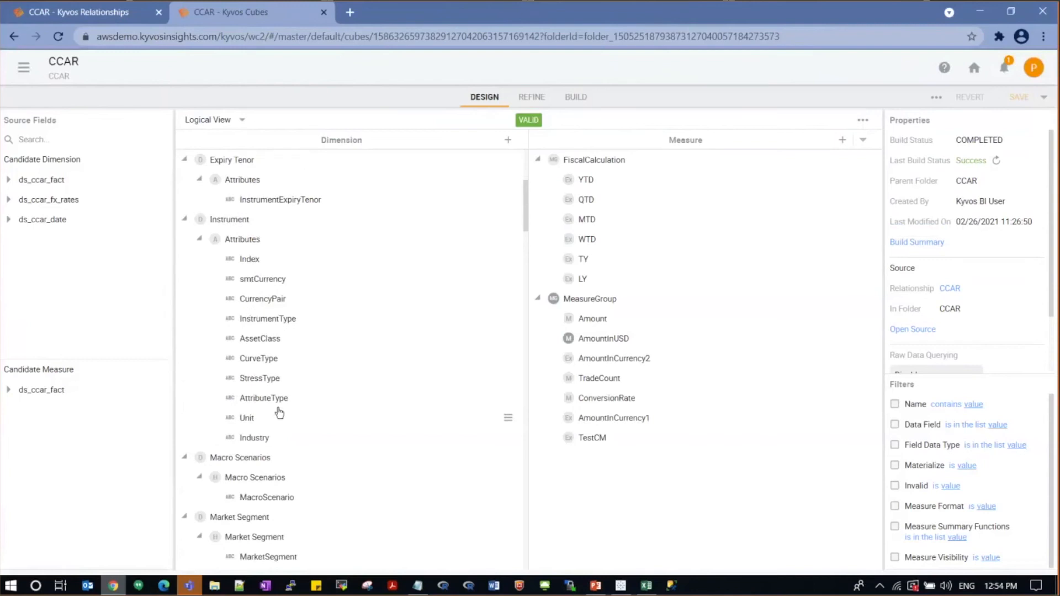
{"action": "scroll", "coordinate": [390, 272], "scroll_direction": "up", "scroll_amount": 1}
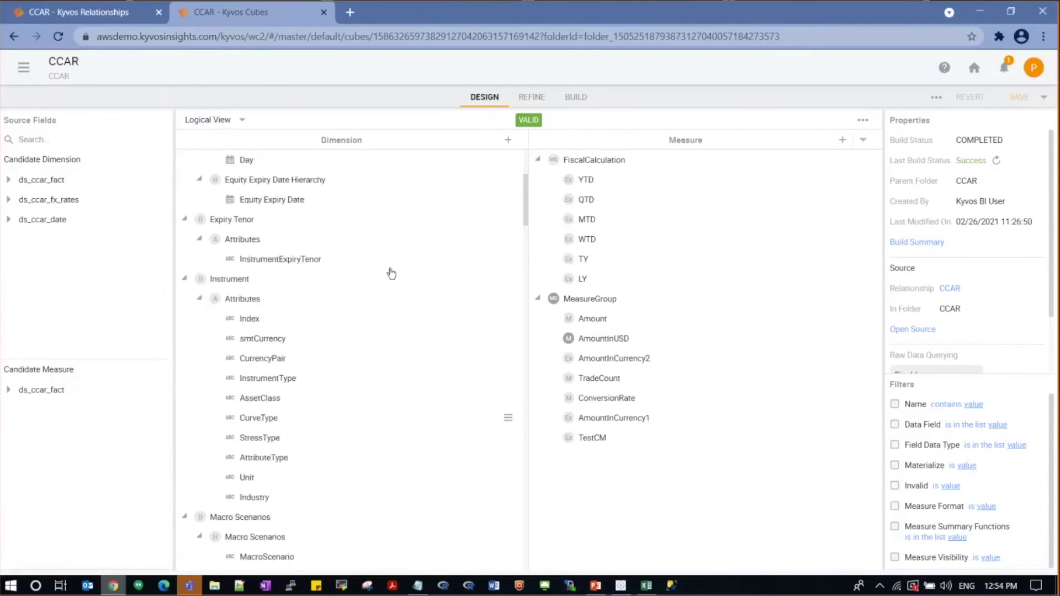
{"action": "left_click", "coordinate": [603, 339]}
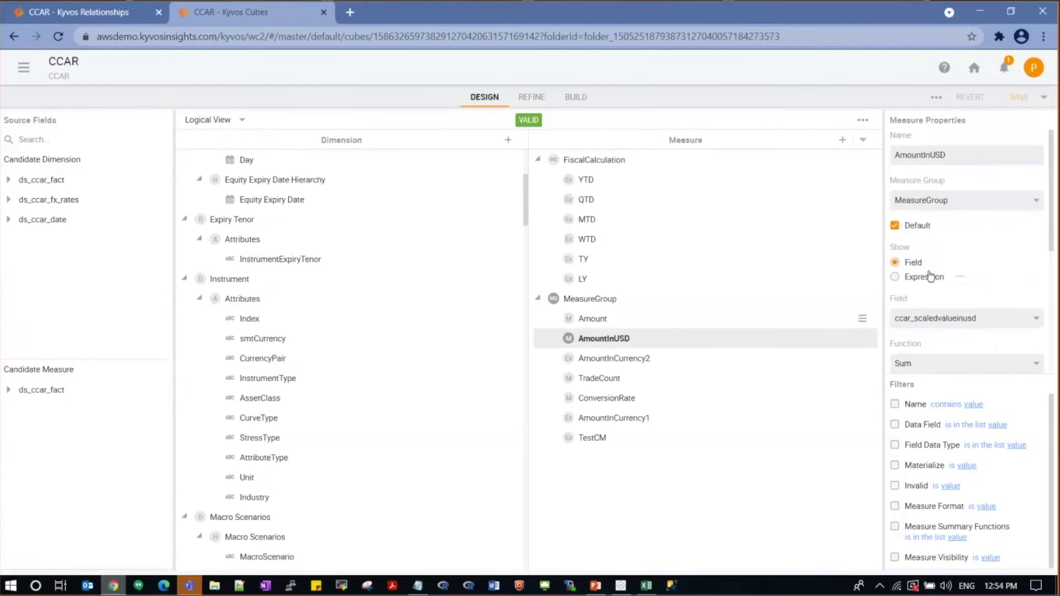
{"action": "scroll", "coordinate": [933, 326], "scroll_direction": "down", "scroll_amount": 1}
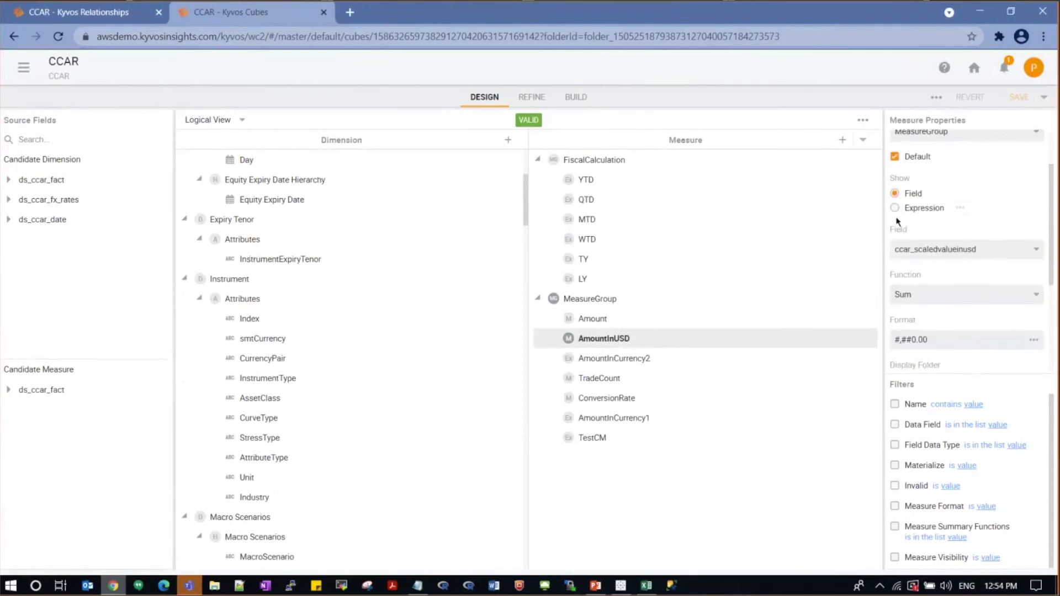
Step: Review the YTD measure's period-to-date expression, cancel without changes, then open the cube design's extra actions
{"action": "left_click", "coordinate": [590, 181]}
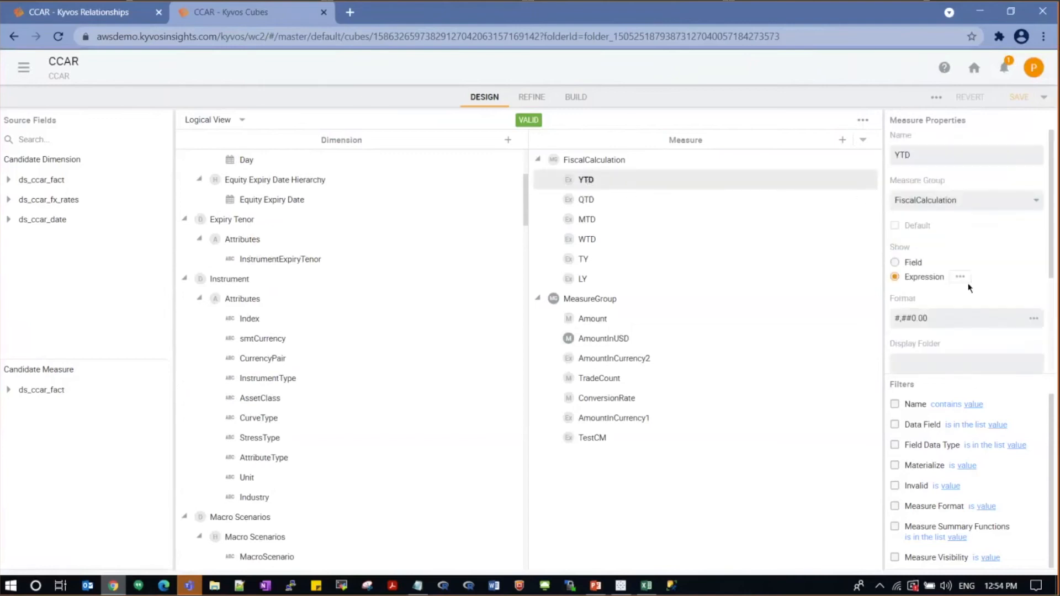
{"action": "left_click", "coordinate": [961, 277]}
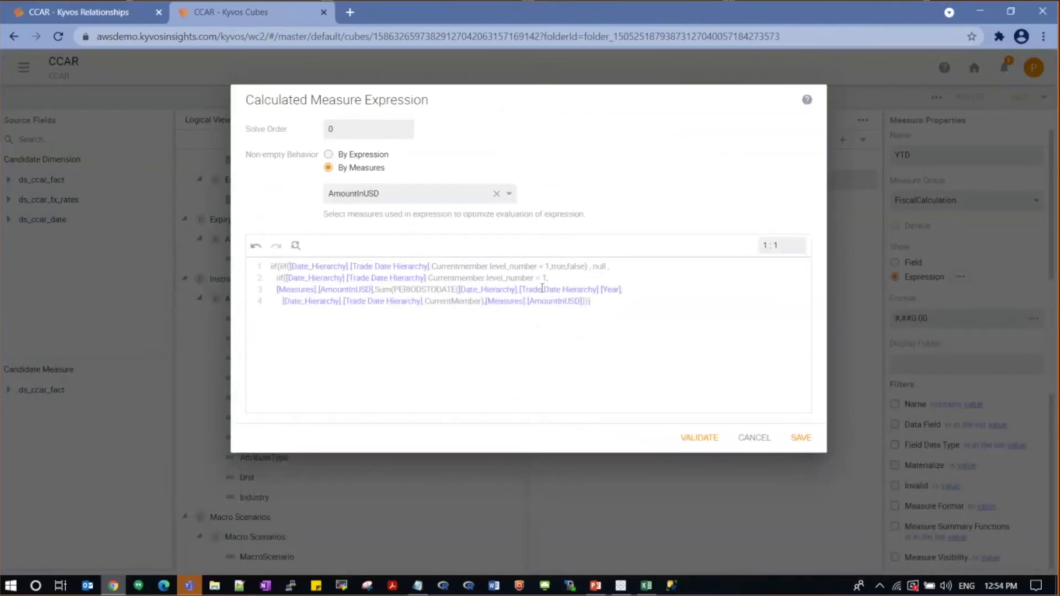
{"action": "left_click", "coordinate": [751, 439]}
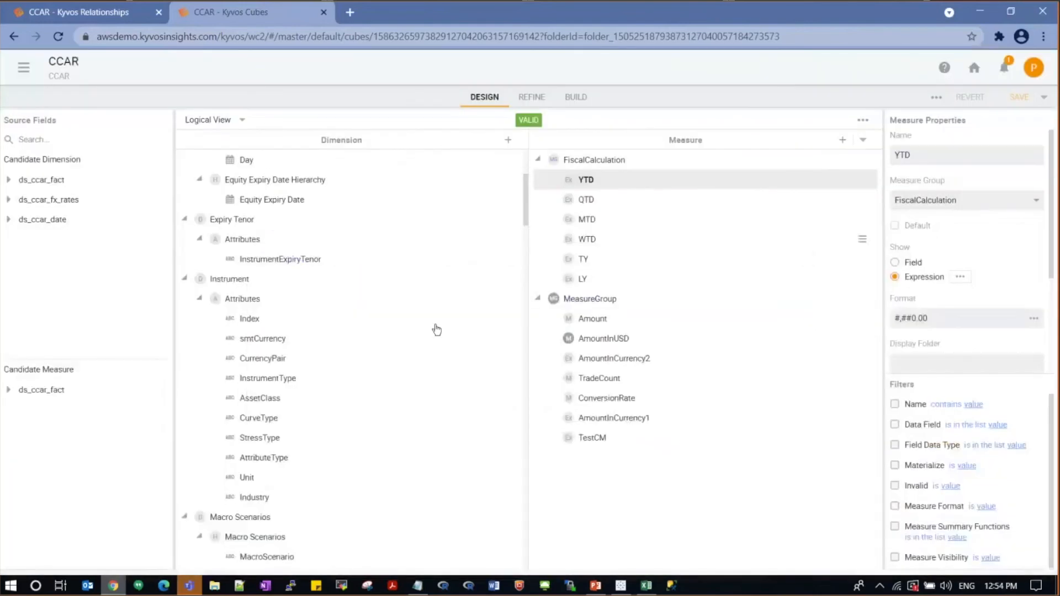
{"action": "left_click", "coordinate": [863, 121]}
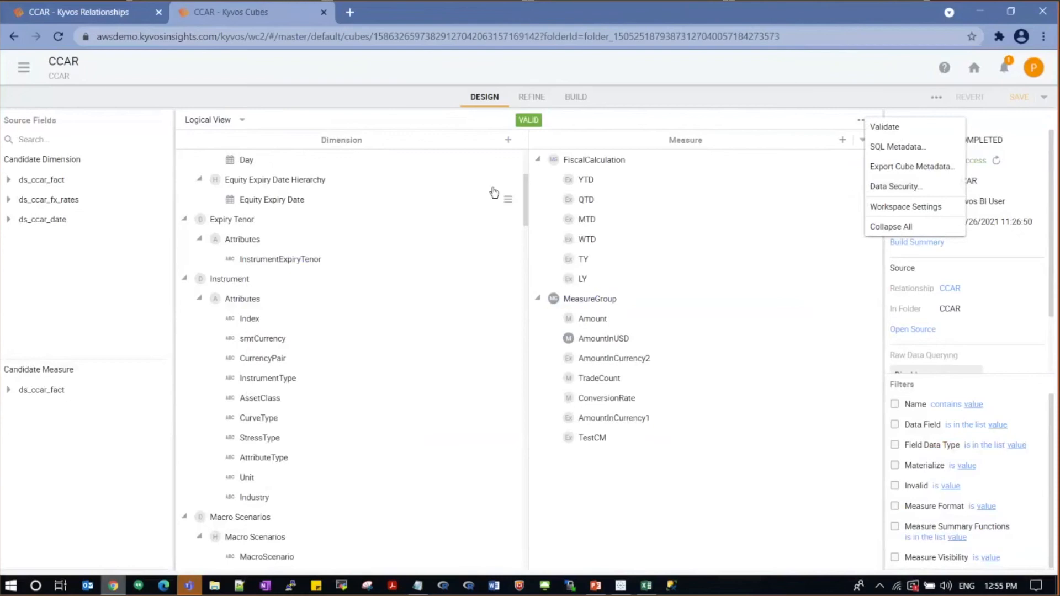
Step: Schedule a new CCAR build job with job type Incremental Build, running Now
{"action": "left_click", "coordinate": [577, 97]}
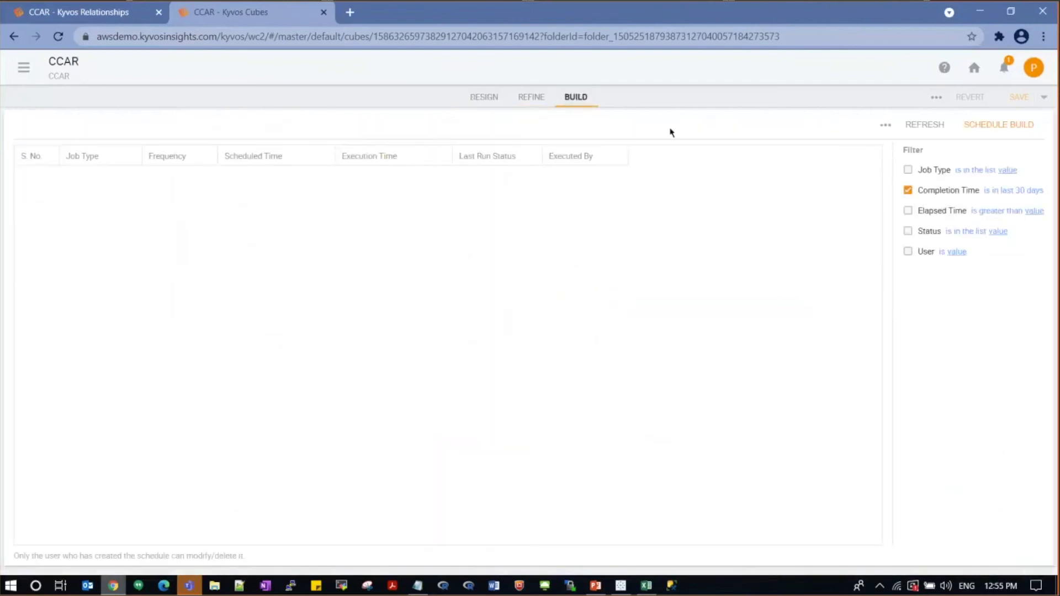
{"action": "left_click", "coordinate": [996, 126]}
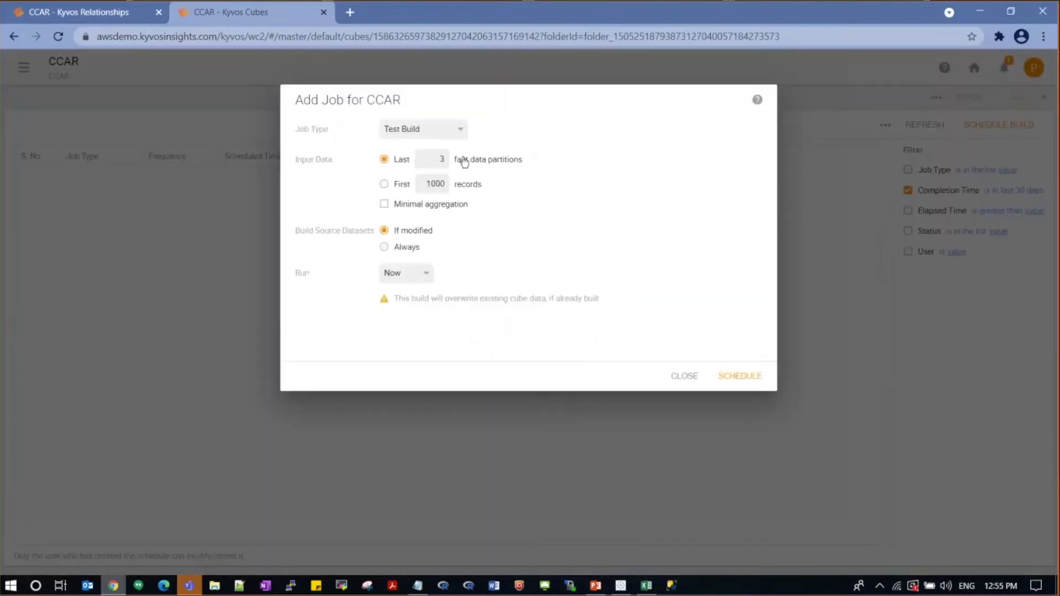
{"action": "left_click", "coordinate": [448, 135]}
{"action": "left_click", "coordinate": [425, 144]}
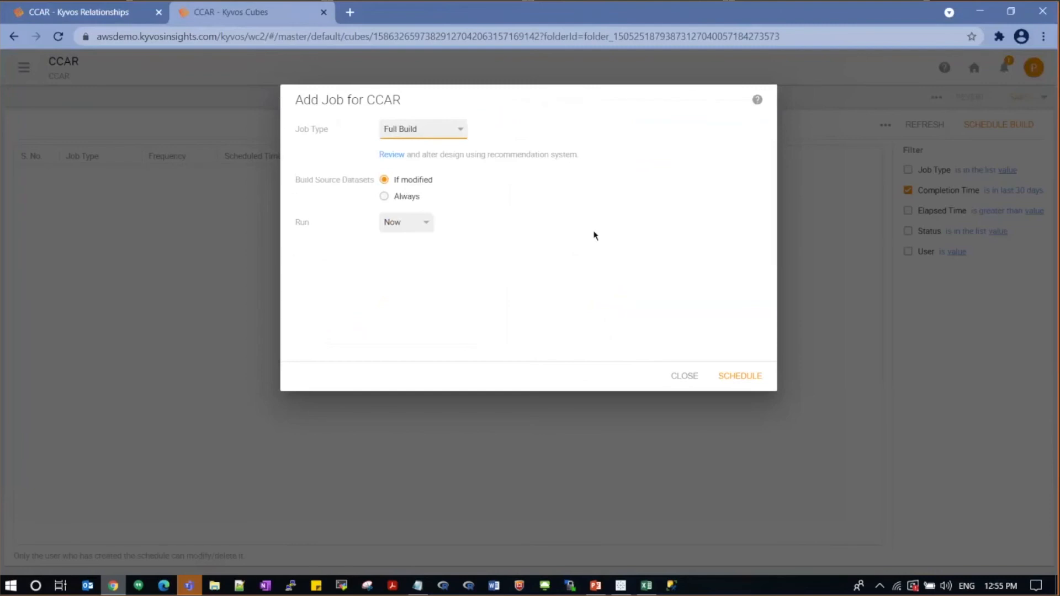
{"action": "left_click", "coordinate": [454, 129]}
{"action": "left_click", "coordinate": [447, 158]}
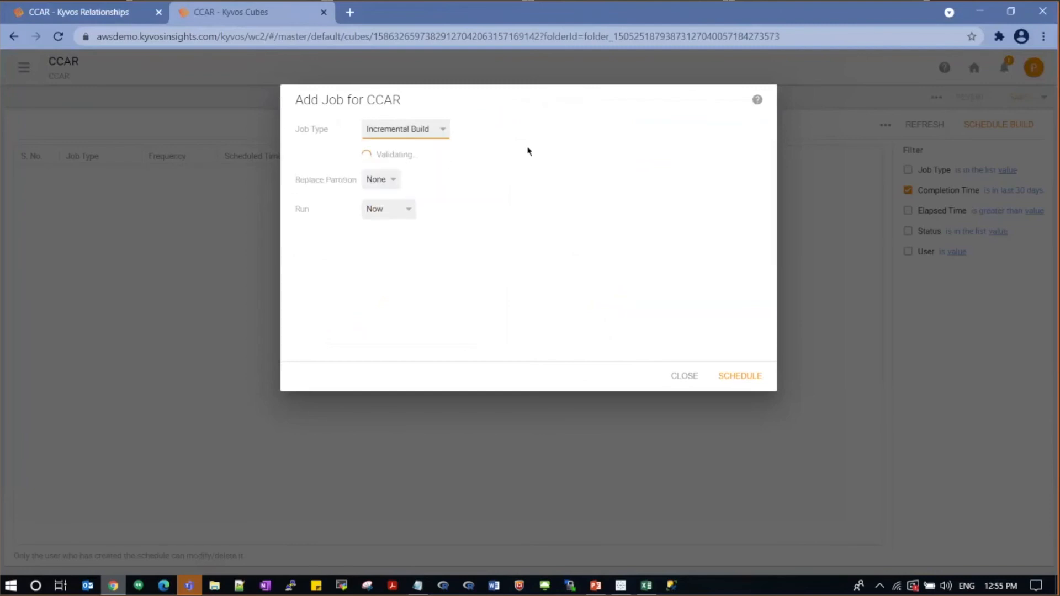